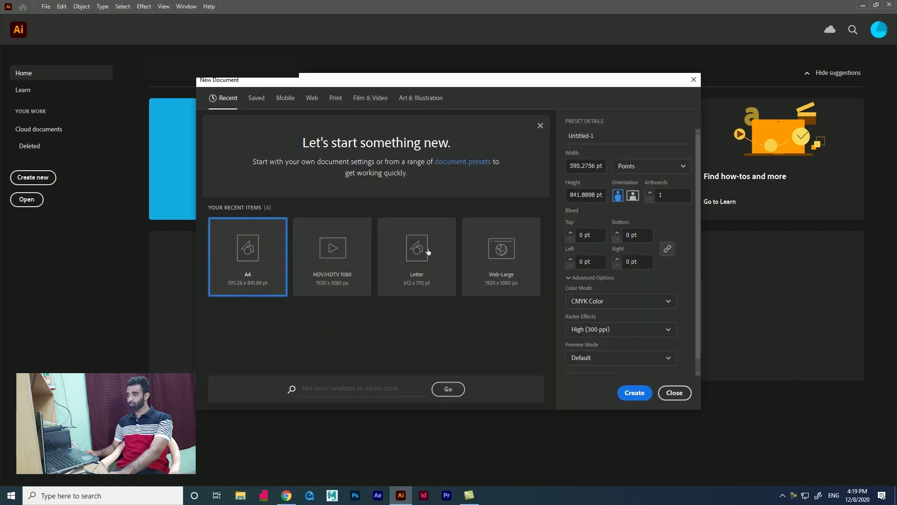
Browse the Saved, Mobile, Web, Print and Film & Video document presets.
{"action": "left_click", "coordinate": [265, 100]}
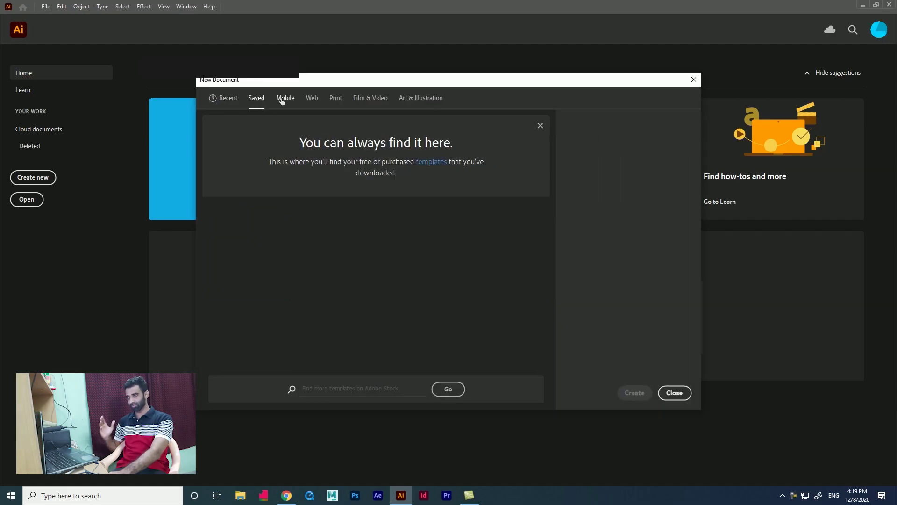
{"action": "left_click", "coordinate": [285, 101]}
{"action": "scroll", "coordinate": [357, 270], "scroll_direction": "down", "scroll_amount": 3}
{"action": "scroll", "coordinate": [432, 246], "scroll_direction": "down", "scroll_amount": 2}
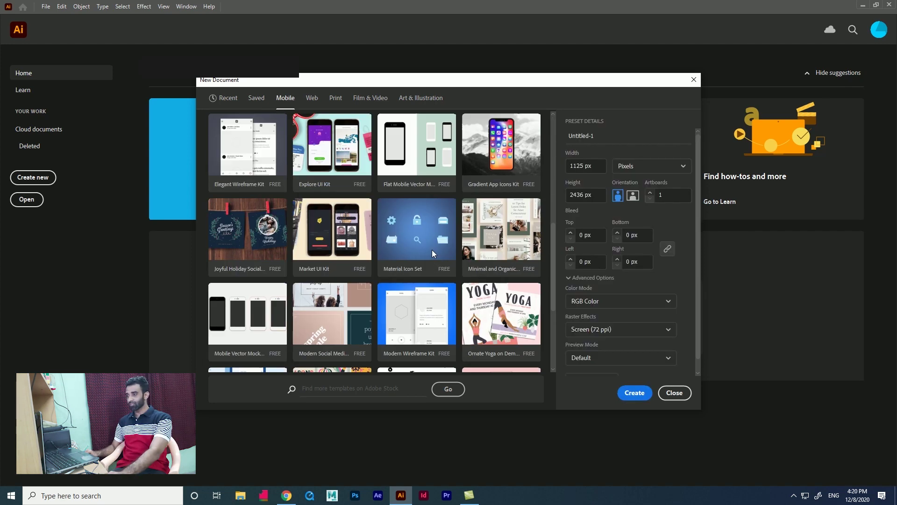
{"action": "left_click", "coordinate": [312, 99]}
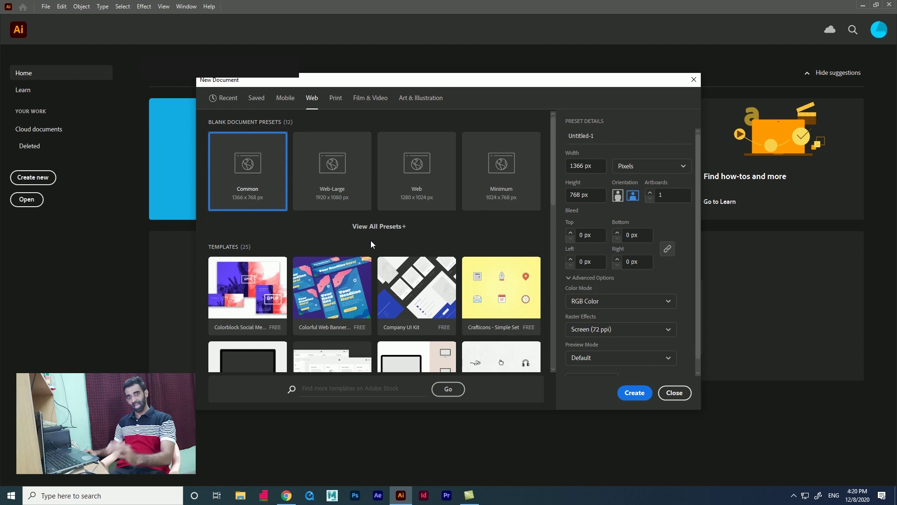
{"action": "scroll", "coordinate": [371, 240], "scroll_direction": "down", "scroll_amount": 2}
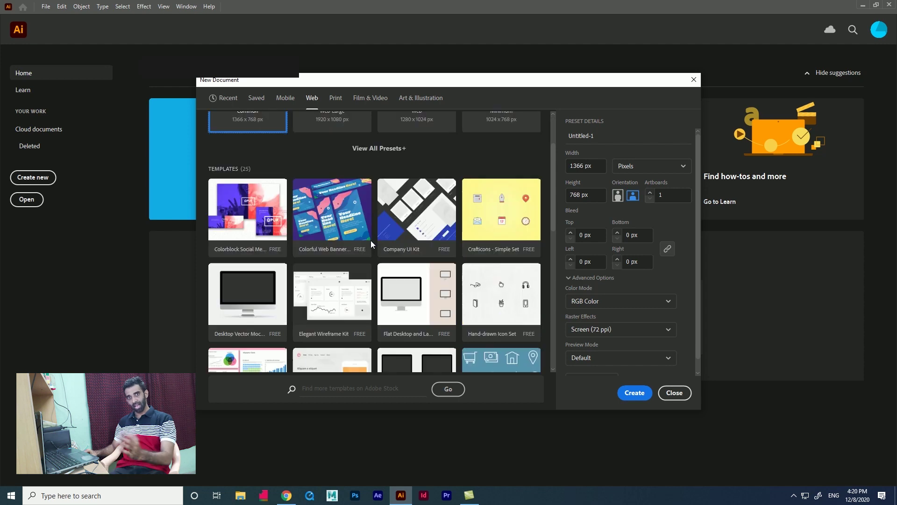
{"action": "left_click", "coordinate": [336, 98]}
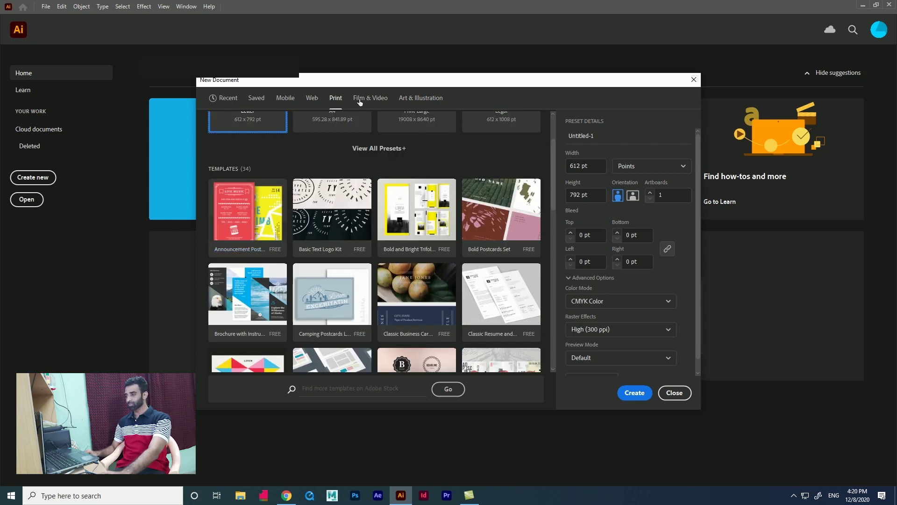
{"action": "left_click", "coordinate": [365, 98]}
{"action": "scroll", "coordinate": [420, 280], "scroll_direction": "down", "scroll_amount": 2}
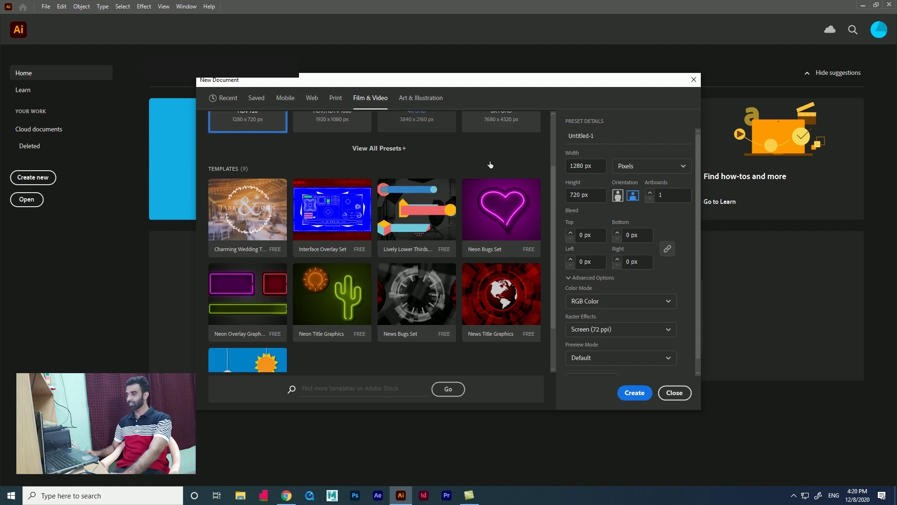
Close the presets window, then create a blank A4 document measured in inches.
{"action": "left_click", "coordinate": [673, 392]}
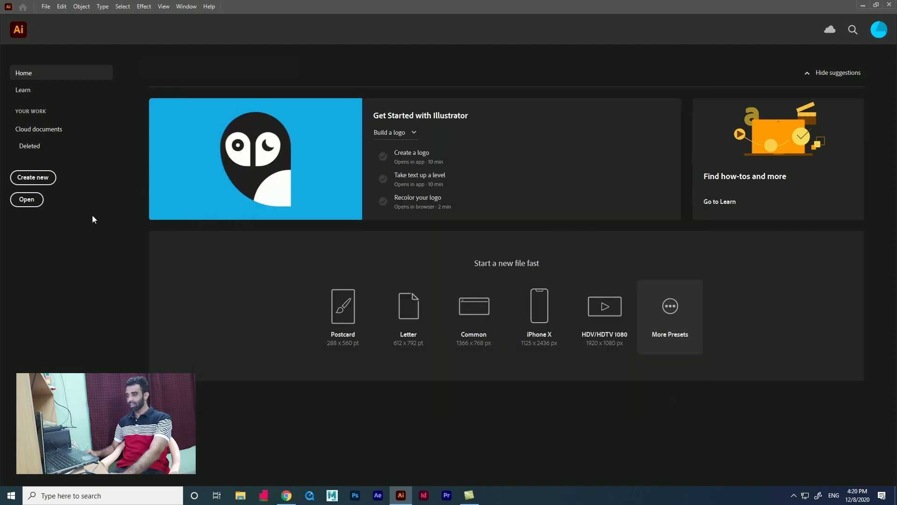
{"action": "left_click", "coordinate": [41, 182]}
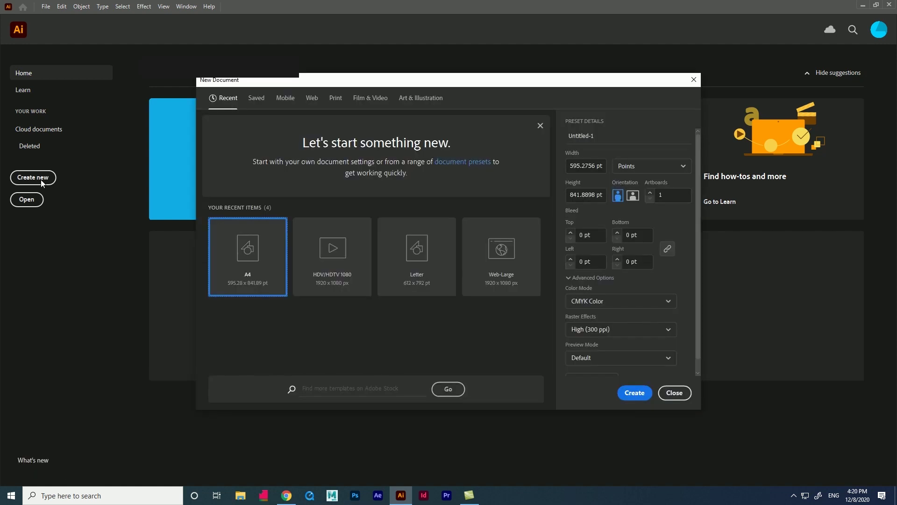
{"action": "left_click", "coordinate": [640, 166]}
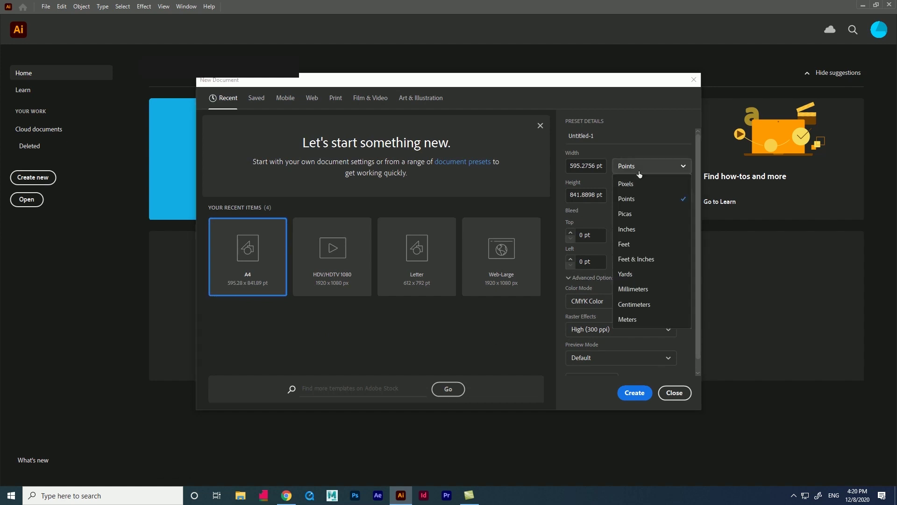
{"action": "left_click", "coordinate": [644, 228]}
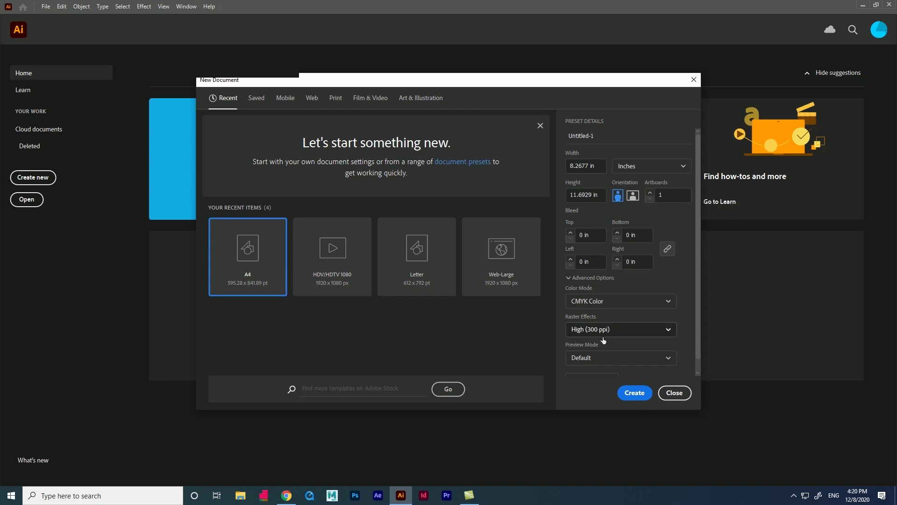
{"action": "left_click", "coordinate": [634, 394]}
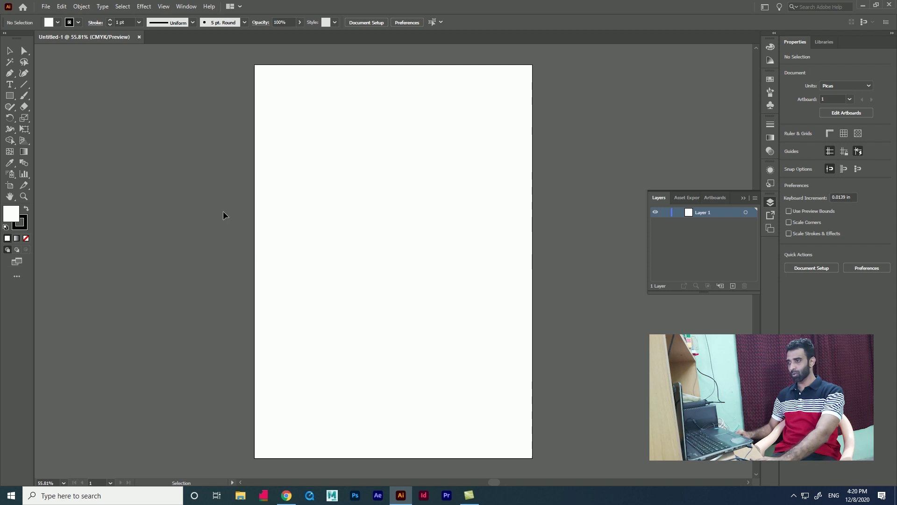
Draw a rectangle in the artboard's upper left with the Rectangle tool.
{"action": "left_click", "coordinate": [6, 96]}
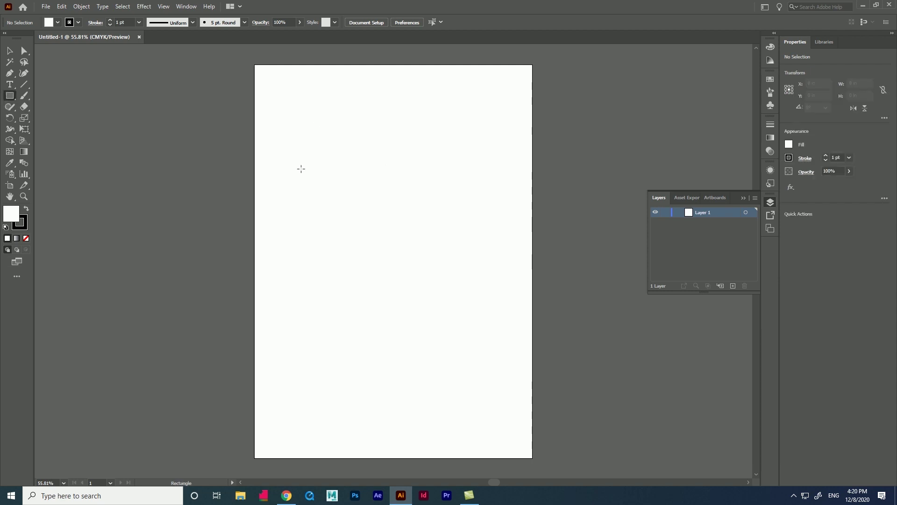
{"action": "left_click_drag", "start_coordinate": [307, 169], "coordinate": [394, 230]}
{"action": "key", "text": "v"}
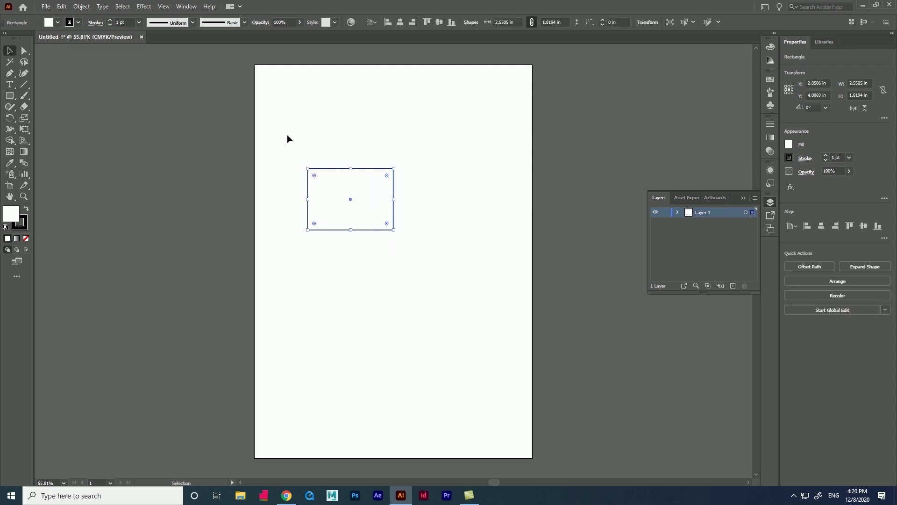
Open the rectangle's Transform > Reflect dialog, then cancel without reflecting.
{"action": "right_click", "coordinate": [374, 209]}
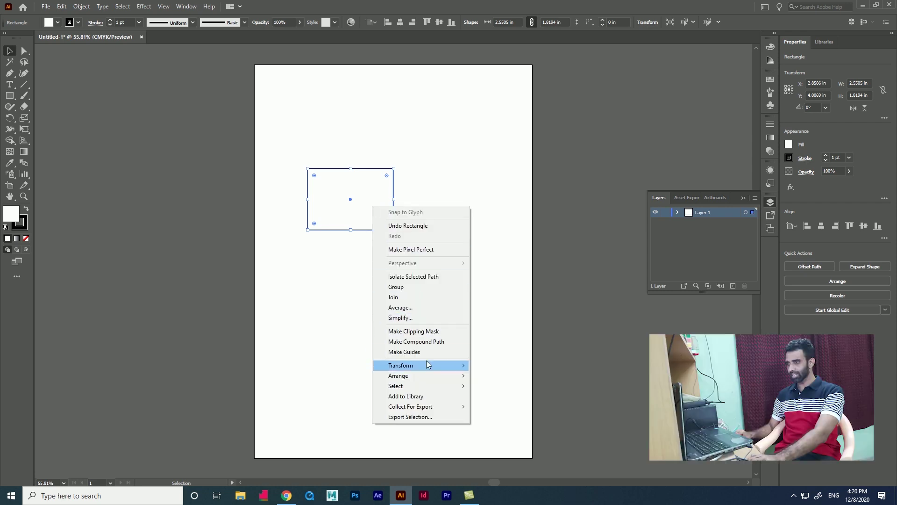
{"action": "mouse_move", "coordinate": [426, 365]}
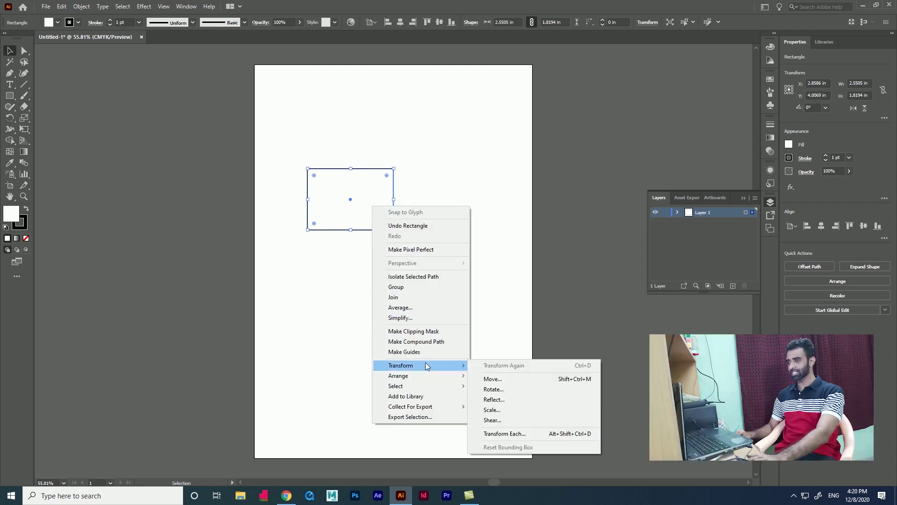
{"action": "left_click", "coordinate": [516, 401]}
{"action": "left_click_drag", "start_coordinate": [432, 168], "coordinate": [474, 154]}
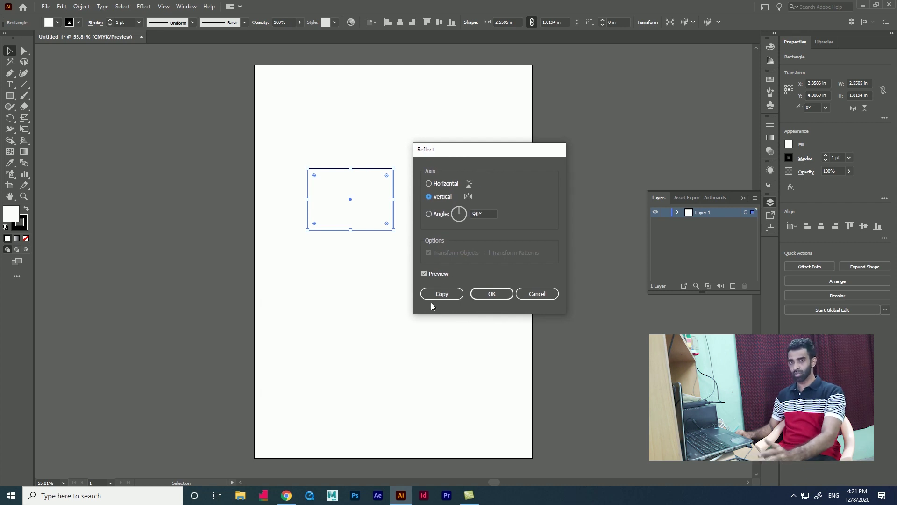
{"action": "left_click", "coordinate": [540, 294]}
Delete the rectangle.
{"action": "left_click", "coordinate": [441, 260]}
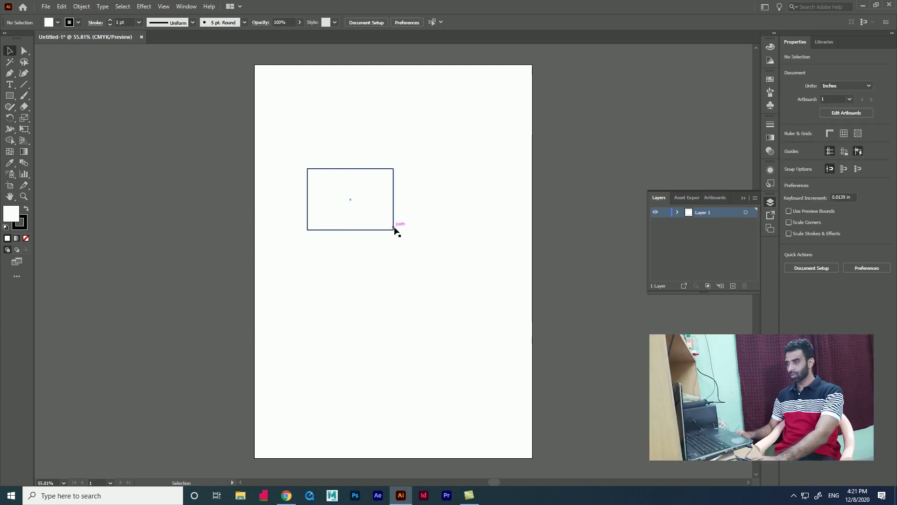
{"action": "left_click", "coordinate": [391, 226]}
{"action": "key", "text": "Delete"}
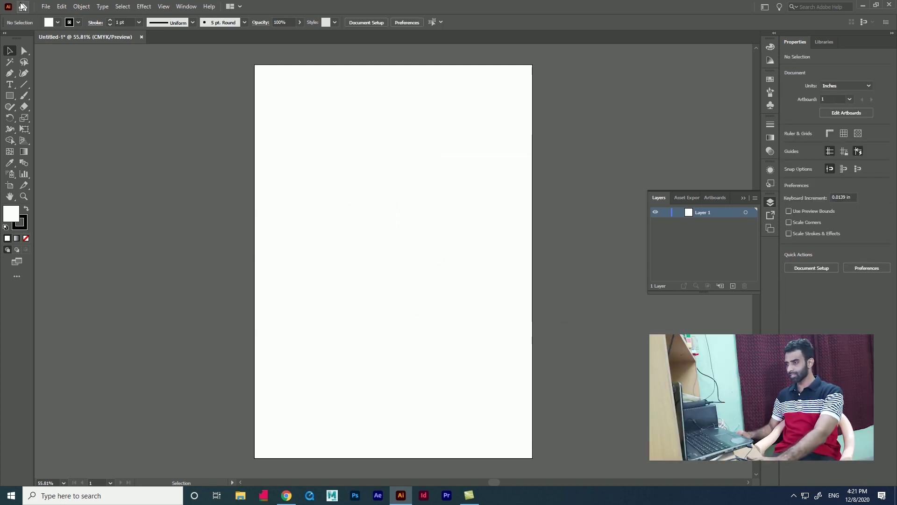
Place Bajaj-logo.jpg from the Desktop near the artboard top and lock Layer 1.
{"action": "left_click", "coordinate": [41, 8]}
{"action": "left_click", "coordinate": [82, 171]}
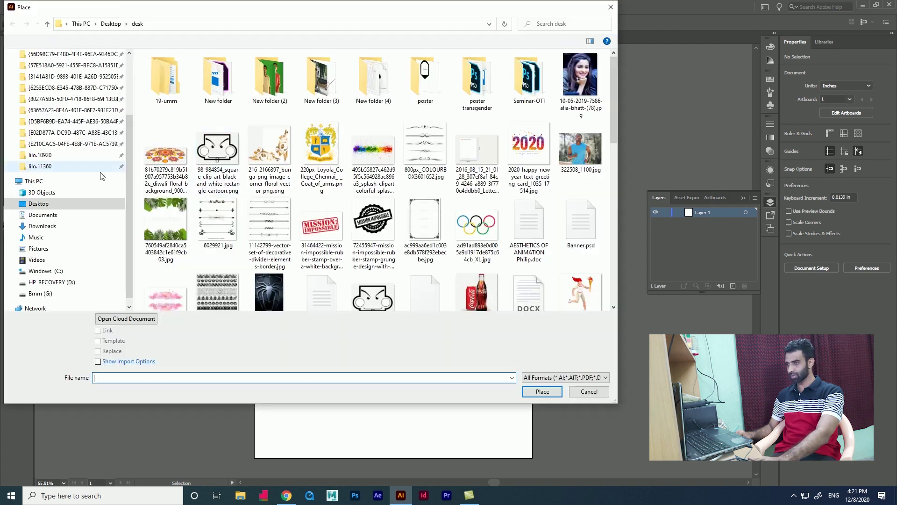
{"action": "left_click", "coordinate": [38, 203]}
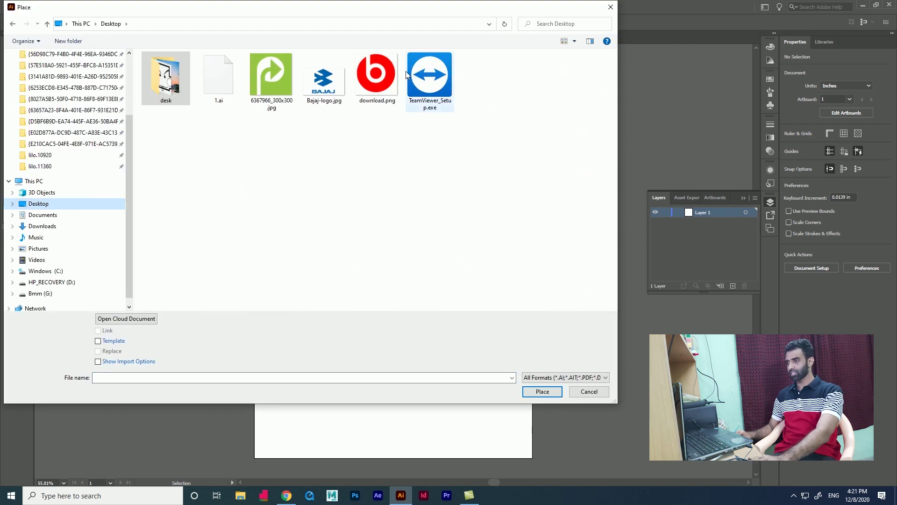
{"action": "left_click", "coordinate": [331, 86]}
{"action": "left_click", "coordinate": [538, 391]}
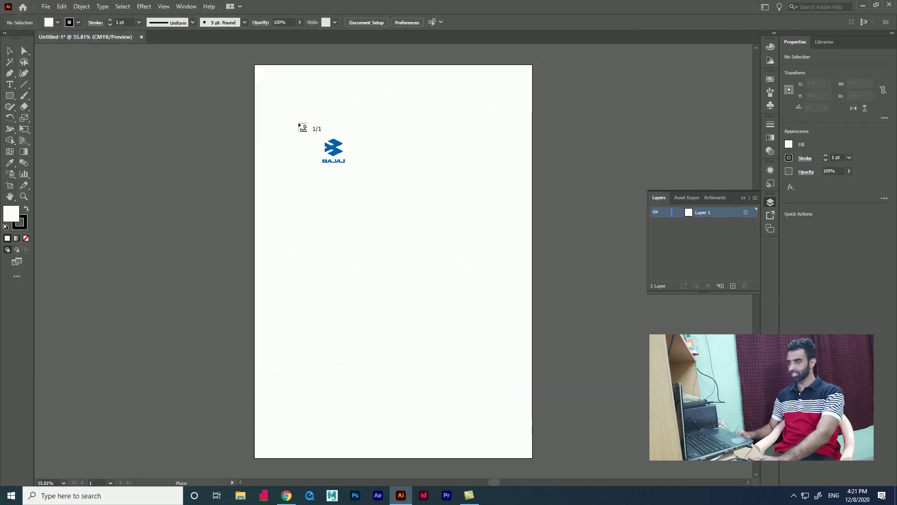
{"action": "left_click", "coordinate": [298, 118]}
{"action": "left_click_drag", "start_coordinate": [415, 182], "coordinate": [390, 142]}
{"action": "left_click", "coordinate": [663, 213]}
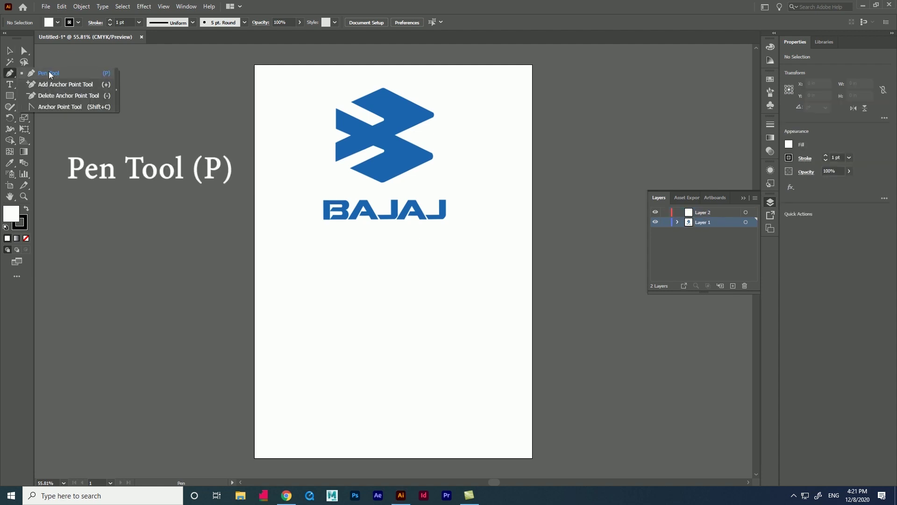
On Layer 2, pen-trace from the logo's top-left around the rounded right tip to the bottom corner, fill None.
{"action": "left_click", "coordinate": [50, 75]}
{"action": "left_click", "coordinate": [691, 214]}
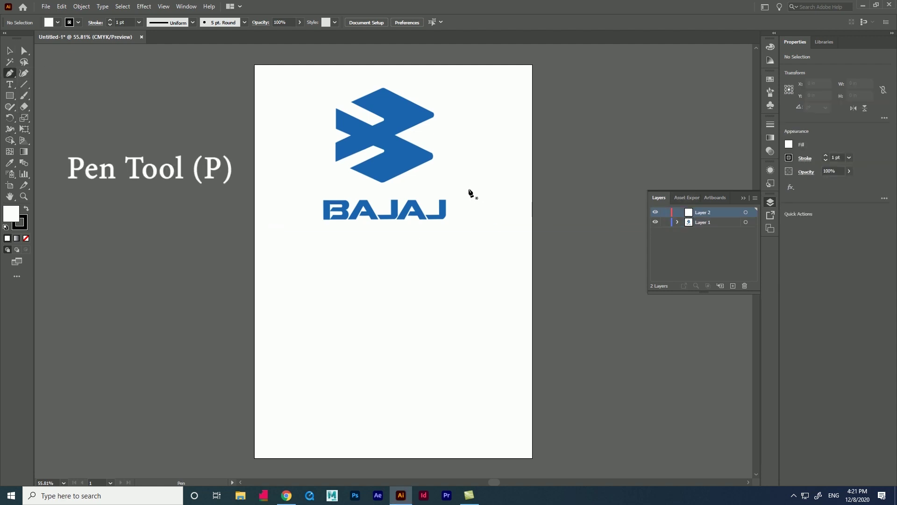
{"action": "scroll", "coordinate": [383, 102], "scroll_direction": "up", "scroll_amount": 3}
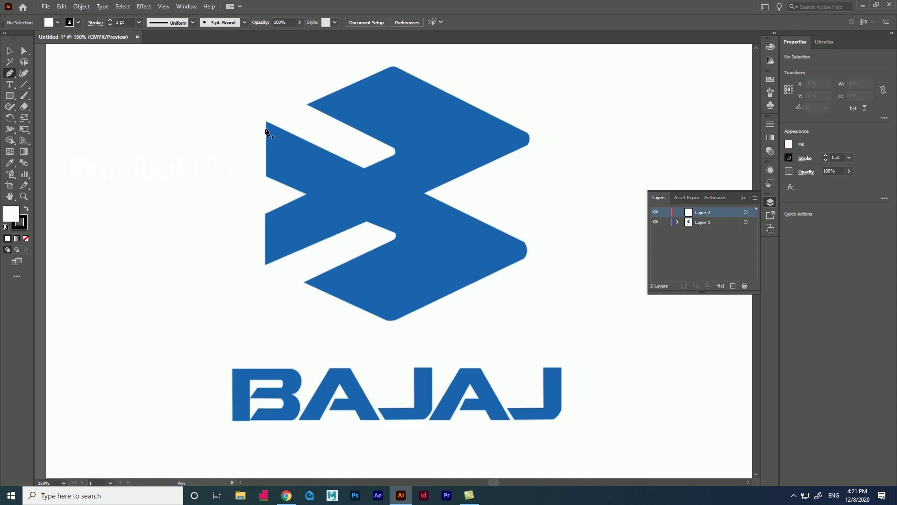
{"action": "left_click", "coordinate": [267, 122]}
{"action": "scroll", "coordinate": [481, 193], "scroll_direction": "up", "scroll_amount": 2}
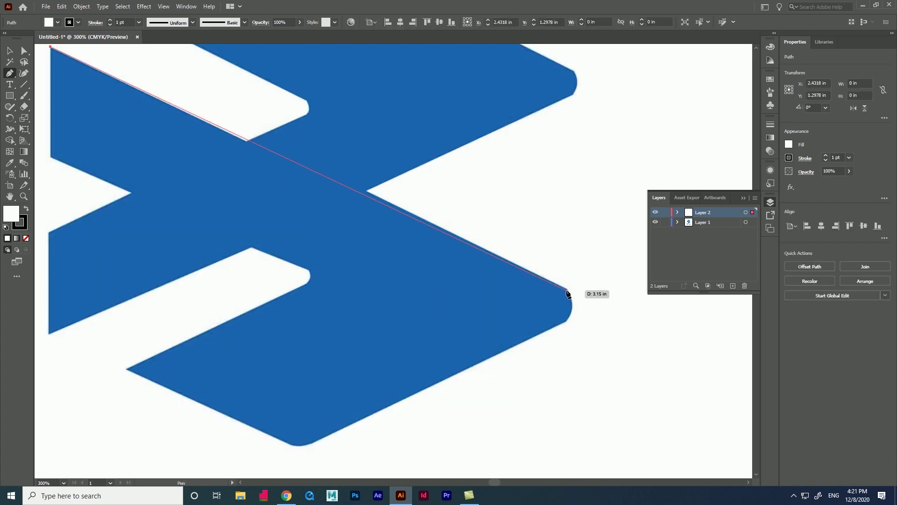
{"action": "left_click", "coordinate": [567, 290]}
{"action": "left_click_drag", "start_coordinate": [567, 321], "coordinate": [553, 337]}
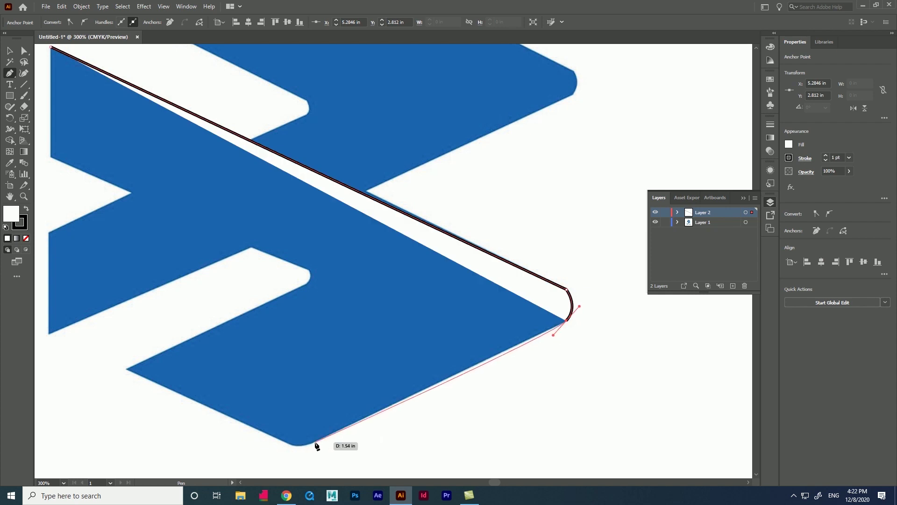
{"action": "left_click", "coordinate": [316, 444]}
{"action": "scroll", "coordinate": [525, 335], "scroll_direction": "up", "scroll_amount": 1}
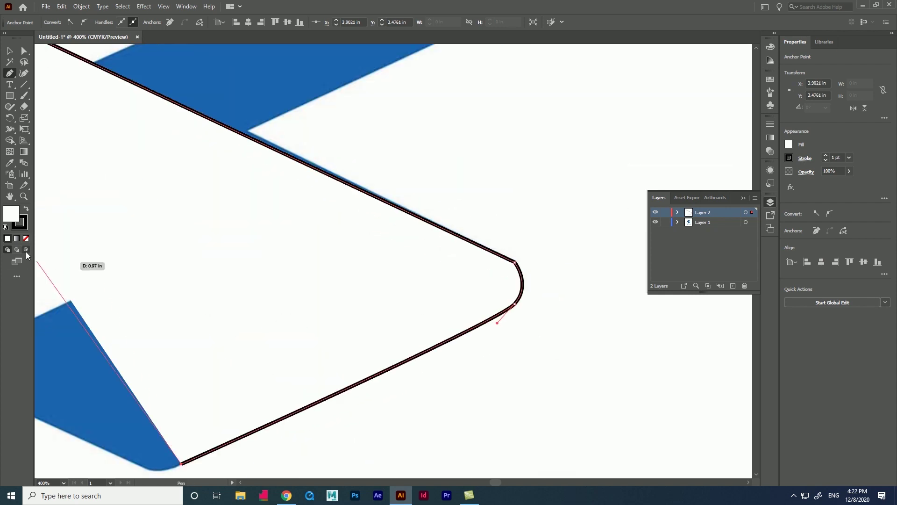
{"action": "left_click", "coordinate": [27, 238]}
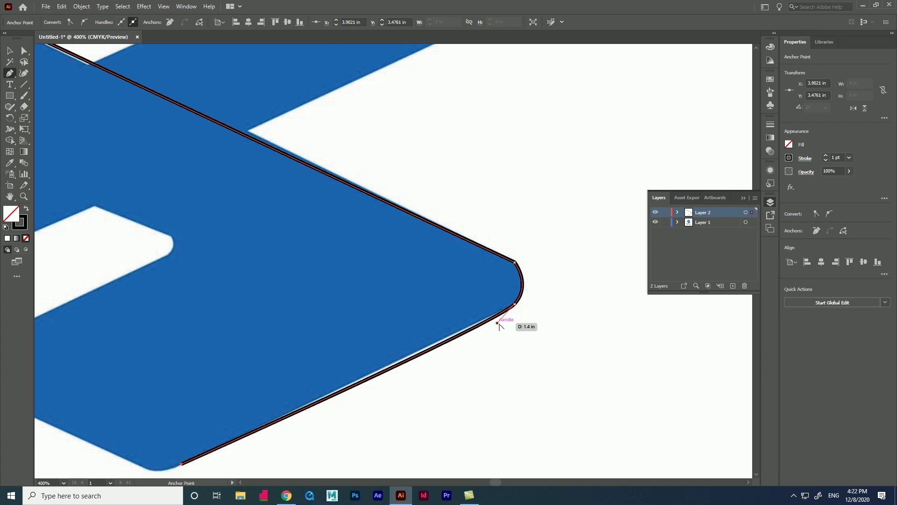
{"action": "left_click_drag", "start_coordinate": [497, 322], "coordinate": [486, 320]}
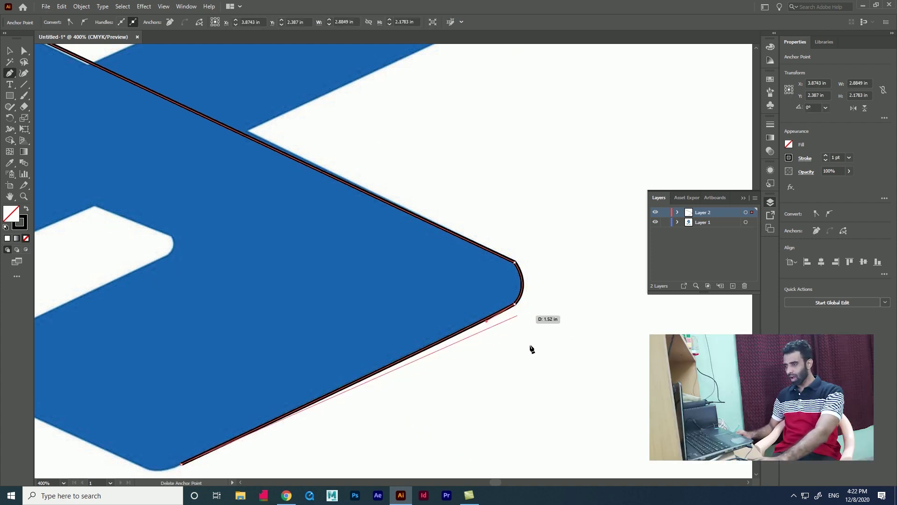
{"action": "scroll", "coordinate": [262, 387], "scroll_direction": "up", "scroll_amount": 1}
{"action": "scroll", "coordinate": [264, 385], "scroll_direction": "down", "scroll_amount": 2}
{"action": "scroll", "coordinate": [250, 372], "scroll_direction": "up", "scroll_amount": 1}
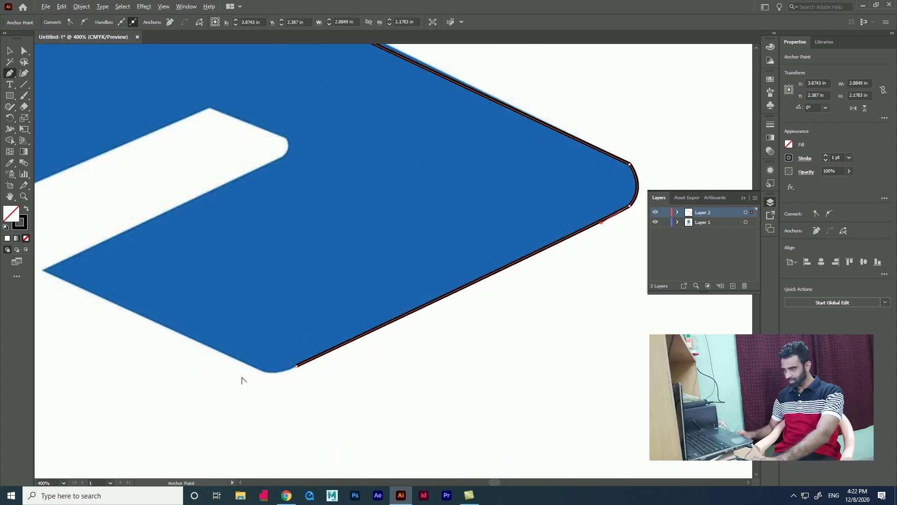
Reshape the bottom corner's curve and extend a straight edge to the lower-left corner.
{"action": "left_click", "coordinate": [256, 367], "text": "ctrl"}
{"action": "left_click_drag", "start_coordinate": [234, 353], "coordinate": [90, 293]}
{"action": "scroll", "coordinate": [254, 372], "scroll_direction": "down", "scroll_amount": 1}
{"action": "scroll", "coordinate": [237, 359], "scroll_direction": "up", "scroll_amount": 2}
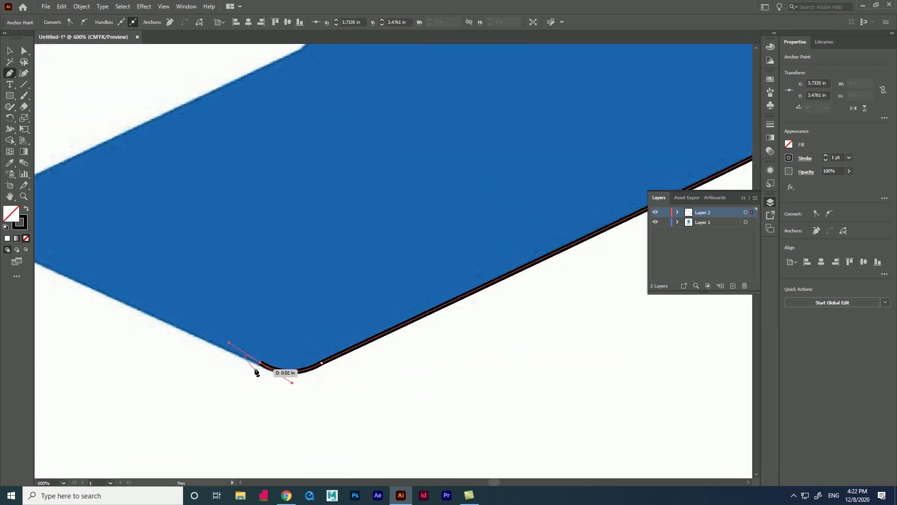
{"action": "scroll", "coordinate": [304, 369], "scroll_direction": "down", "scroll_amount": 1}
{"action": "scroll", "coordinate": [303, 370], "scroll_direction": "up", "scroll_amount": 1}
{"action": "scroll", "coordinate": [350, 367], "scroll_direction": "down", "scroll_amount": 1}
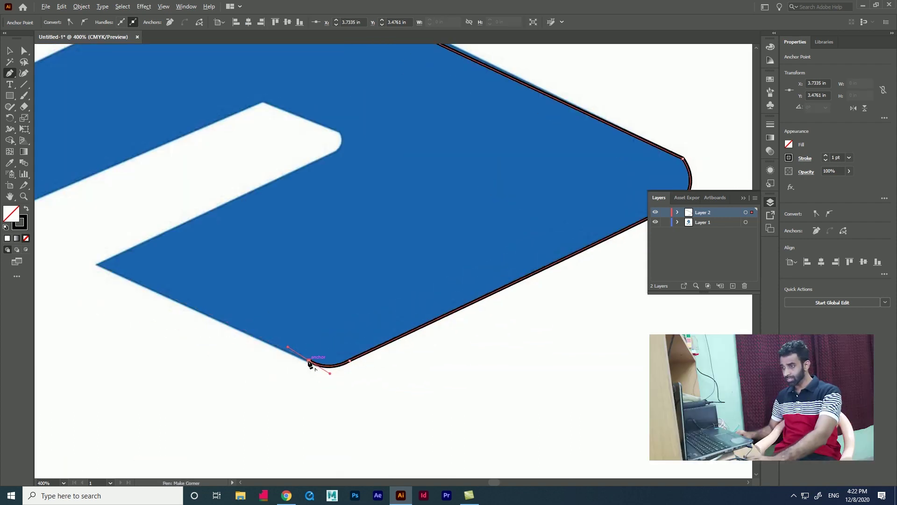
{"action": "left_click", "coordinate": [309, 361]}
{"action": "left_click", "coordinate": [96, 265]}
{"action": "scroll", "coordinate": [337, 369], "scroll_direction": "up", "scroll_amount": 2}
{"action": "left_click_drag", "start_coordinate": [281, 363], "coordinate": [223, 332]}
{"action": "left_click_drag", "start_coordinate": [338, 373], "coordinate": [330, 367]}
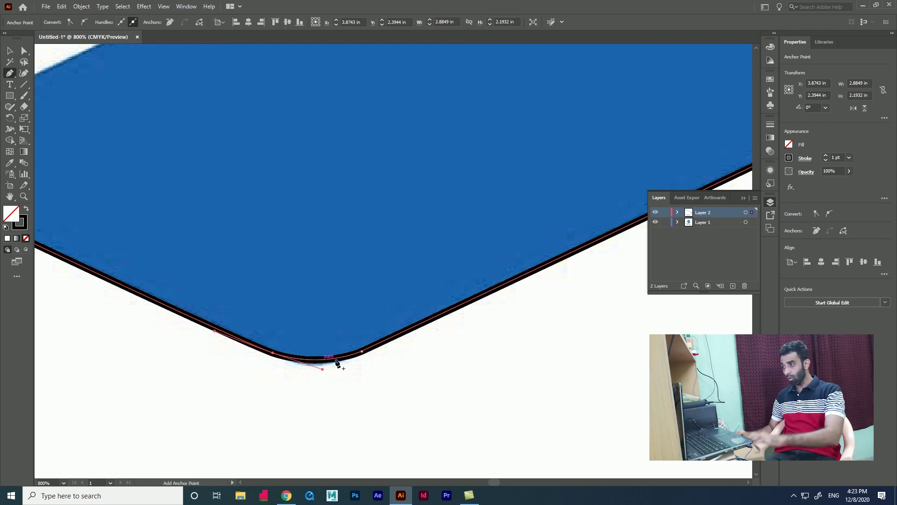
{"action": "scroll", "coordinate": [394, 368], "scroll_direction": "down", "scroll_amount": 3}
{"action": "scroll", "coordinate": [362, 372], "scroll_direction": "up", "scroll_amount": 3}
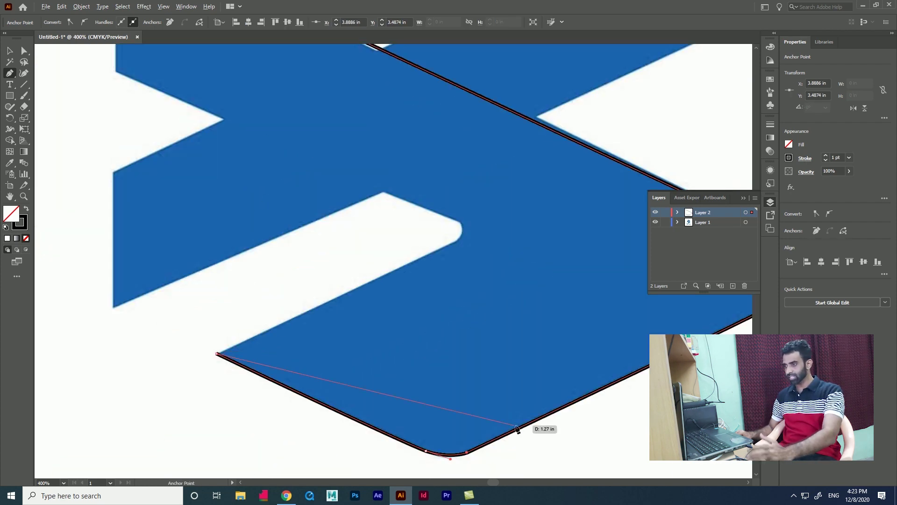
Resume the path from its left endpoint and trace around the notch to the left corner.
{"action": "mouse_move", "coordinate": [9, 74]}
{"action": "left_mouse_down"}
{"action": "mouse_move", "coordinate": [57, 109]}
{"action": "mouse_move", "coordinate": [8, 75]}
{"action": "left_mouse_up"}
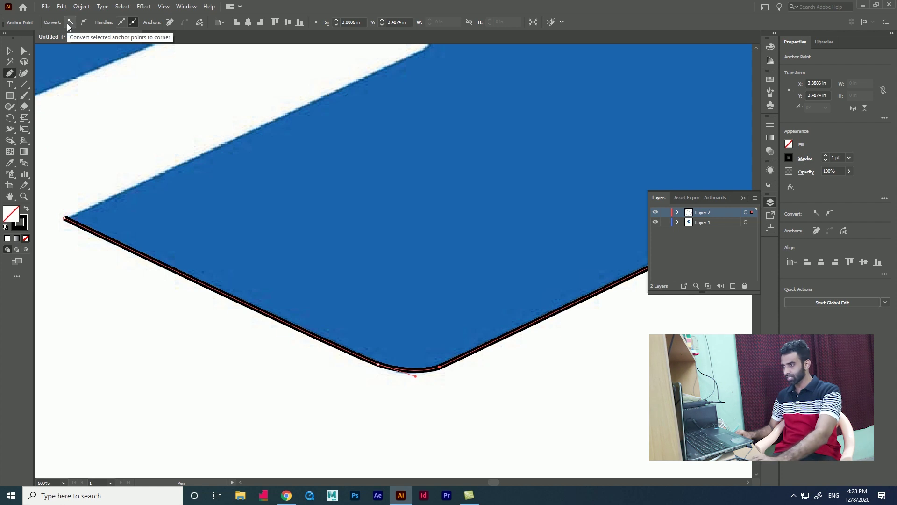
{"action": "scroll", "coordinate": [239, 258], "scroll_direction": "down", "scroll_amount": 3}
{"action": "scroll", "coordinate": [300, 187], "scroll_direction": "up", "scroll_amount": 2}
{"action": "left_click", "coordinate": [302, 182]}
{"action": "key", "text": "ctrl+z"}
{"action": "left_click", "coordinate": [63, 295]}
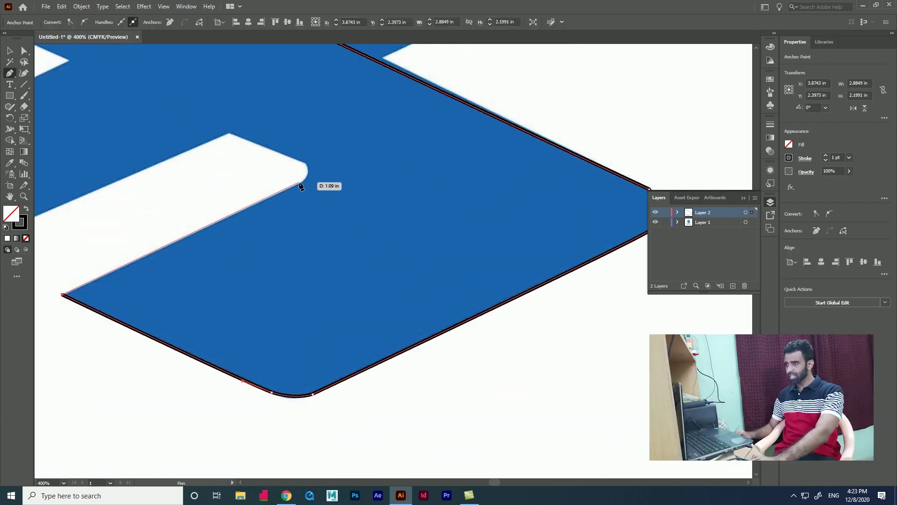
{"action": "left_click", "coordinate": [301, 182]}
{"action": "mouse_move", "coordinate": [306, 162]}
{"action": "left_mouse_down"}
{"action": "mouse_move", "coordinate": [298, 146]}
{"action": "mouse_move", "coordinate": [309, 169]}
{"action": "left_mouse_up"}
{"action": "left_click", "coordinate": [229, 131]}
{"action": "scroll", "coordinate": [286, 131], "scroll_direction": "up", "scroll_amount": 2}
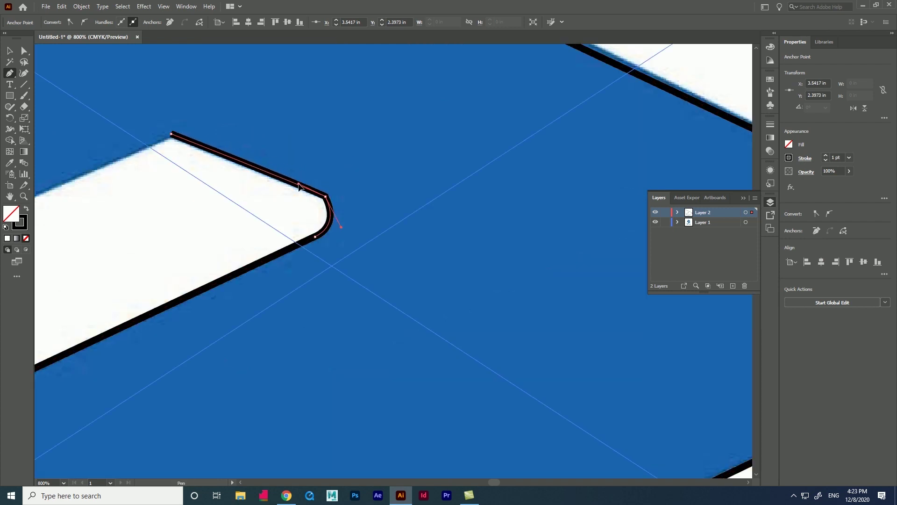
{"action": "scroll", "coordinate": [323, 187], "scroll_direction": "down", "scroll_amount": 3}
{"action": "scroll", "coordinate": [335, 163], "scroll_direction": "up", "scroll_amount": 2}
{"action": "left_click", "coordinate": [333, 160]}
{"action": "scroll", "coordinate": [214, 234], "scroll_direction": "down", "scroll_amount": 2}
{"action": "scroll", "coordinate": [297, 229], "scroll_direction": "up", "scroll_amount": 2}
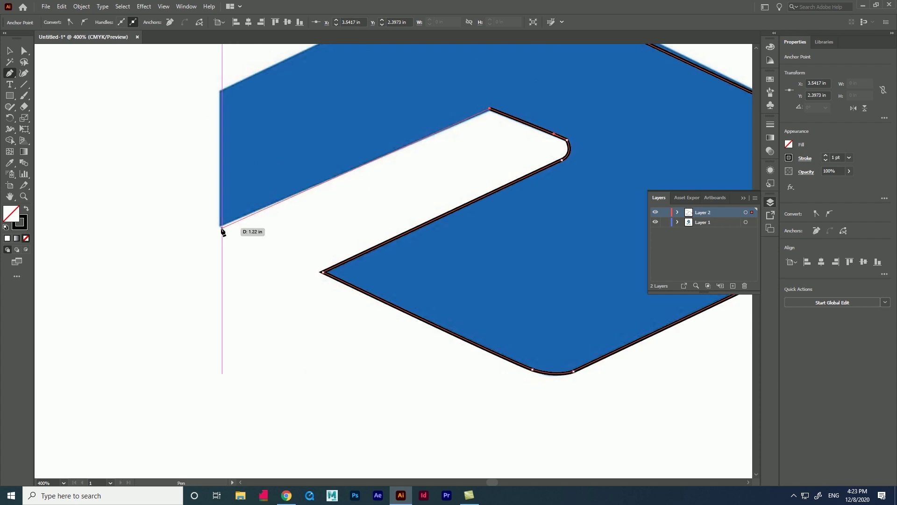
{"action": "scroll", "coordinate": [365, 210], "scroll_direction": "down", "scroll_amount": 2}
{"action": "left_click", "coordinate": [260, 116]}
{"action": "scroll", "coordinate": [259, 115], "scroll_direction": "down", "scroll_amount": 3}
{"action": "scroll", "coordinate": [245, 80], "scroll_direction": "up", "scroll_amount": 3}
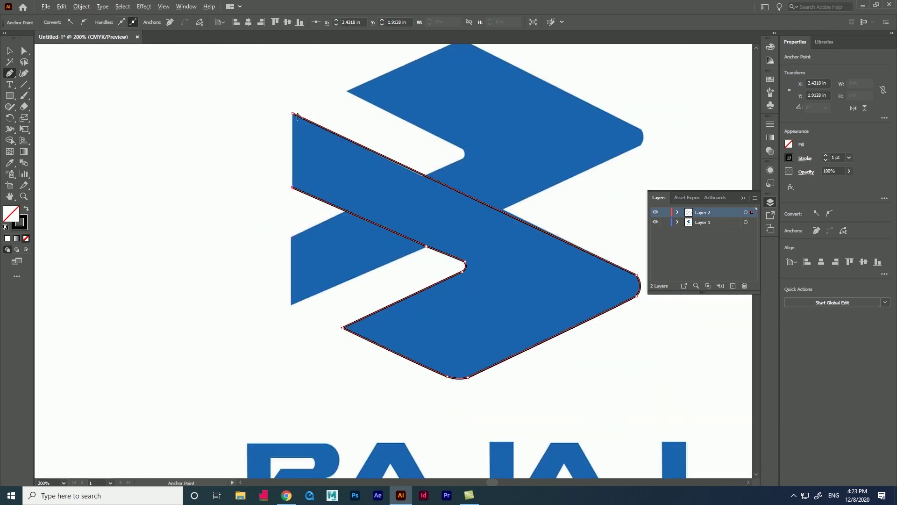
Close the traced path, lock the reference logo layer, and reactivate the drawing layer.
{"action": "left_click", "coordinate": [293, 114]}
{"action": "scroll", "coordinate": [232, 144], "scroll_direction": "down", "scroll_amount": 3}
{"action": "key", "text": "v"}
{"action": "left_click_drag", "start_coordinate": [347, 193], "coordinate": [347, 224]}
{"action": "key", "text": "ctrl+z"}
{"action": "left_click", "coordinate": [666, 222]}
{"action": "left_click", "coordinate": [696, 214]}
Move the traced half-shape below the BAJAJ text.
{"action": "left_click", "coordinate": [327, 192]}
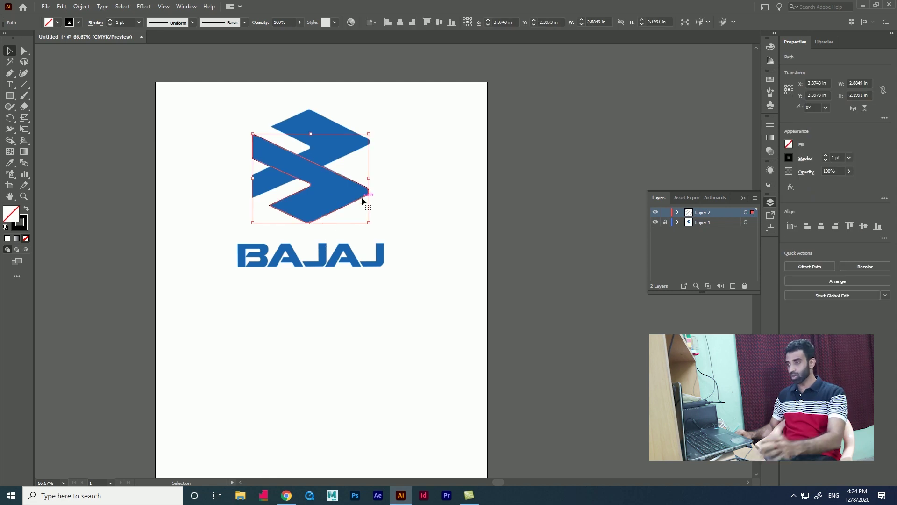
{"action": "left_click_drag", "start_coordinate": [363, 202], "coordinate": [359, 400]}
{"action": "scroll", "coordinate": [382, 226], "scroll_direction": "down", "scroll_amount": 2}
{"action": "scroll", "coordinate": [369, 316], "scroll_direction": "up", "scroll_amount": 2}
Fill the half-shape with the logo's blue using the Eyedropper and nudge it lower.
{"action": "left_click", "coordinate": [9, 163]}
{"action": "left_click", "coordinate": [346, 107]}
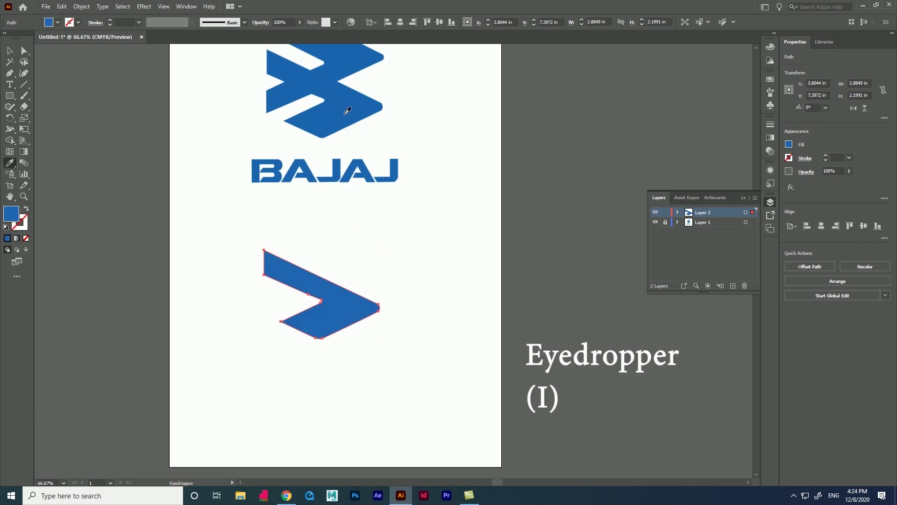
{"action": "key", "text": "v"}
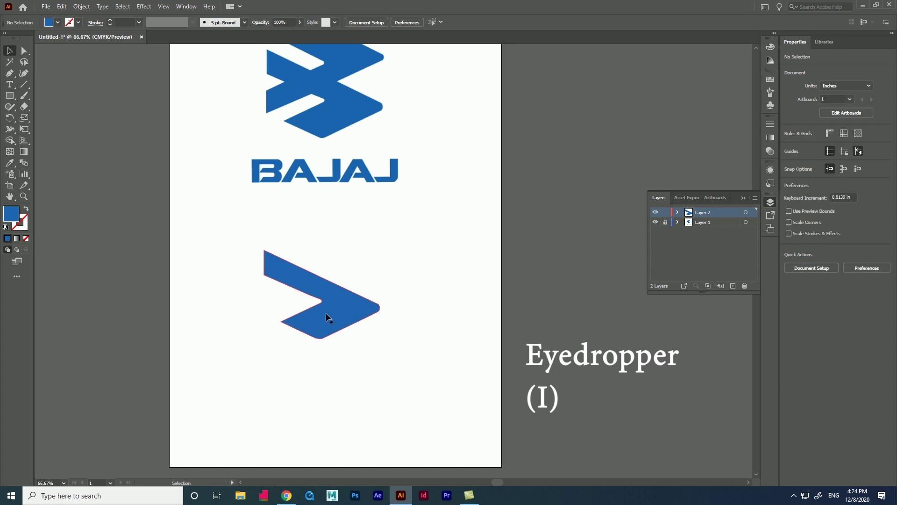
{"action": "left_click_drag", "start_coordinate": [326, 317], "coordinate": [325, 339]}
{"action": "left_click", "coordinate": [391, 340]}
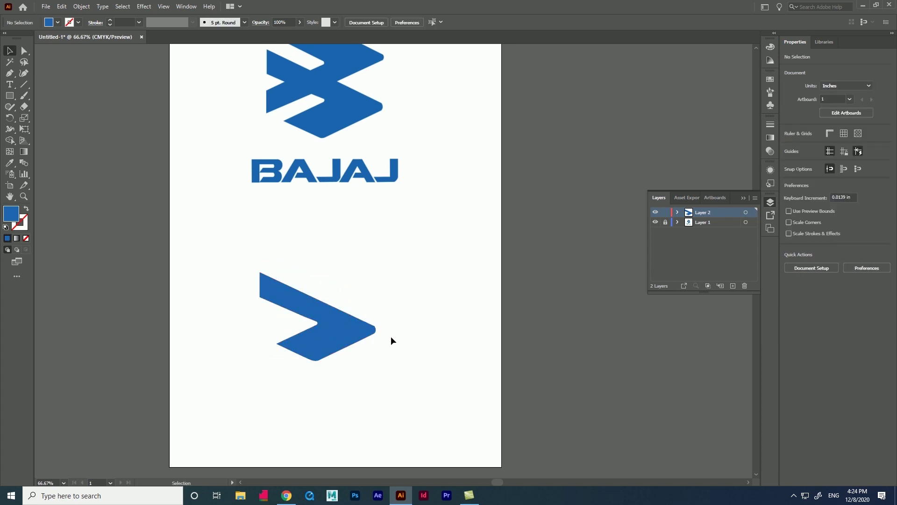
{"action": "left_click", "coordinate": [321, 341]}
Make a horizontally reflected copy of the chevron with the Reflect dialog.
{"action": "scroll", "coordinate": [331, 350], "scroll_direction": "up", "scroll_amount": 2}
{"action": "right_click", "coordinate": [337, 360]}
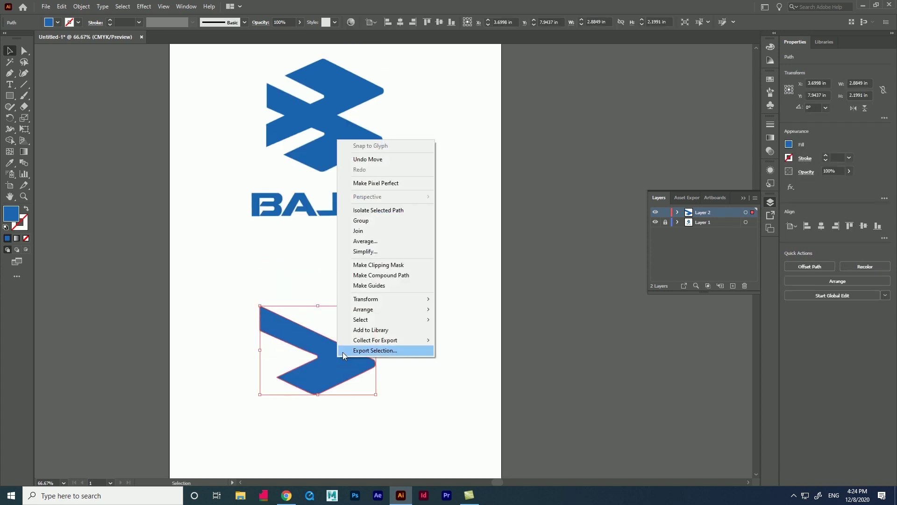
{"action": "mouse_move", "coordinate": [369, 303]}
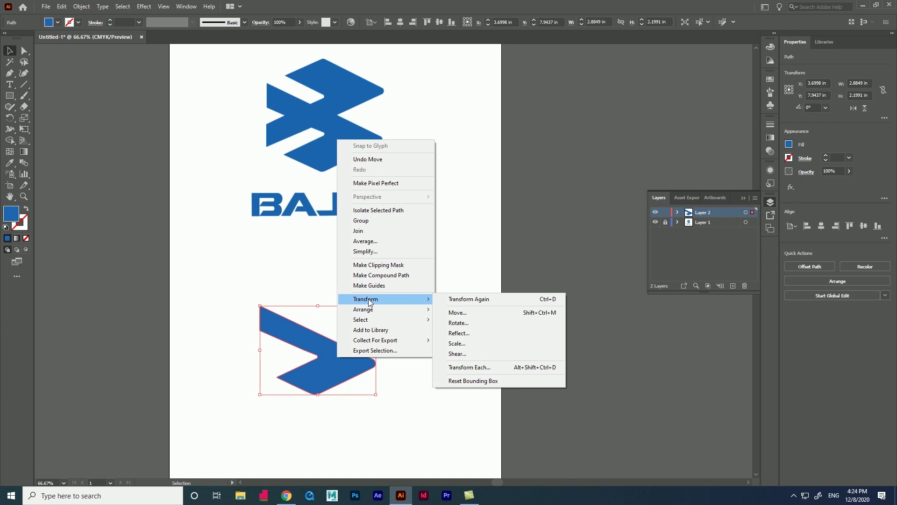
{"action": "left_click", "coordinate": [460, 333]}
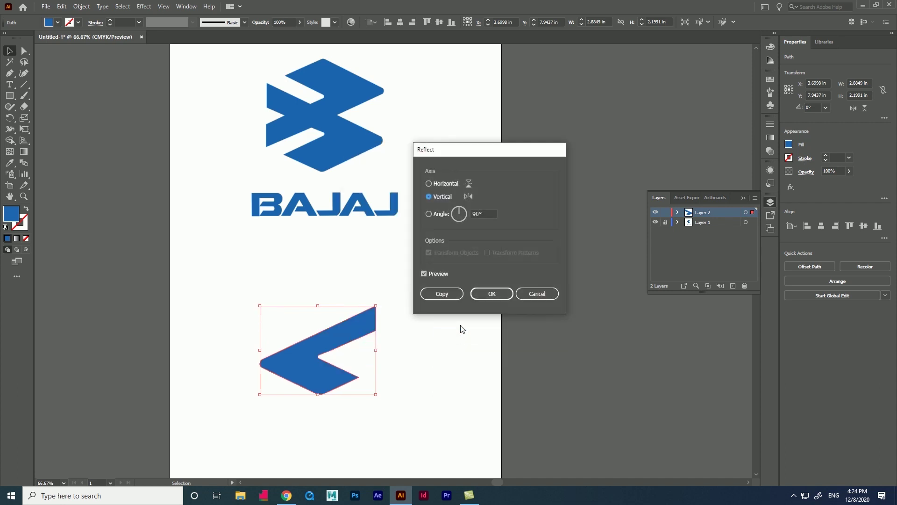
{"action": "left_click", "coordinate": [424, 273]}
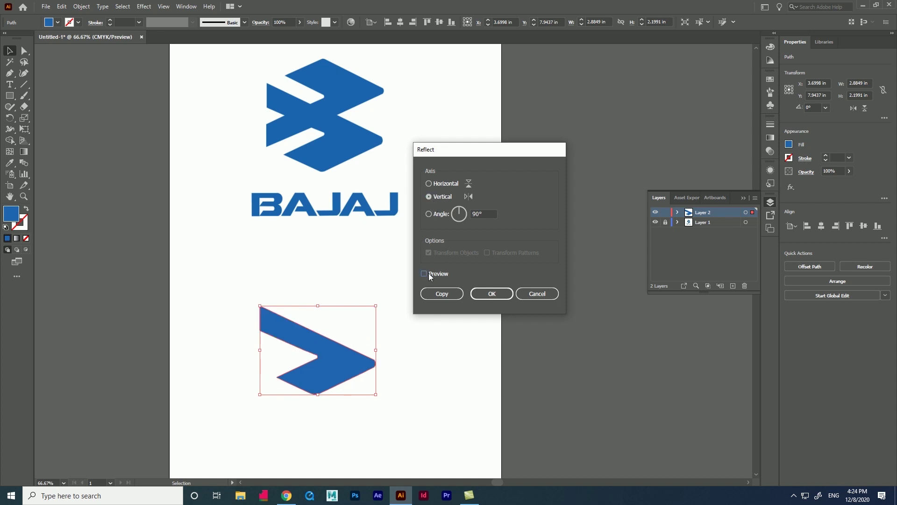
{"action": "left_click", "coordinate": [429, 274]}
{"action": "left_click", "coordinate": [430, 277]}
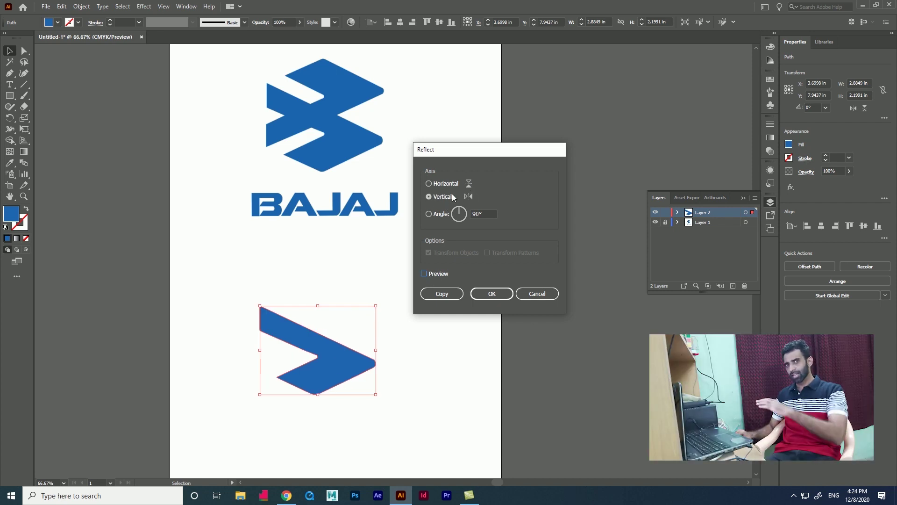
{"action": "left_click", "coordinate": [430, 277]}
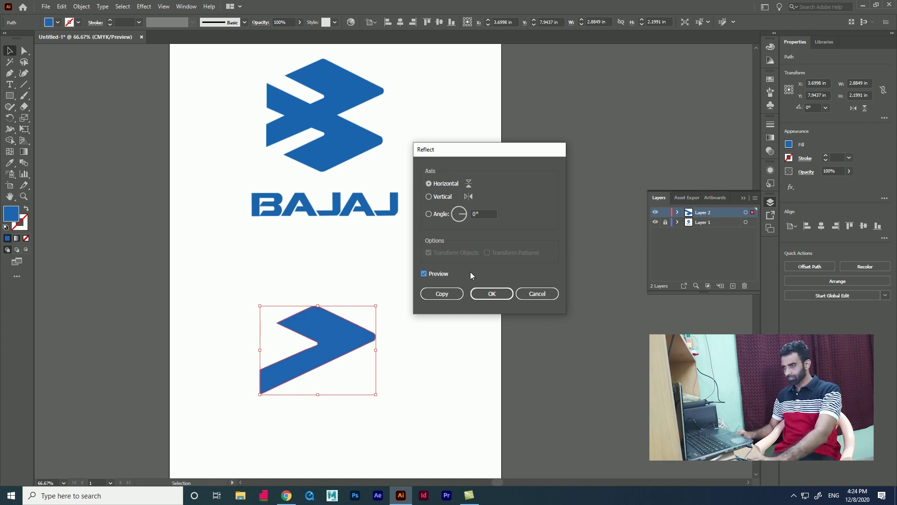
{"action": "left_click", "coordinate": [443, 294]}
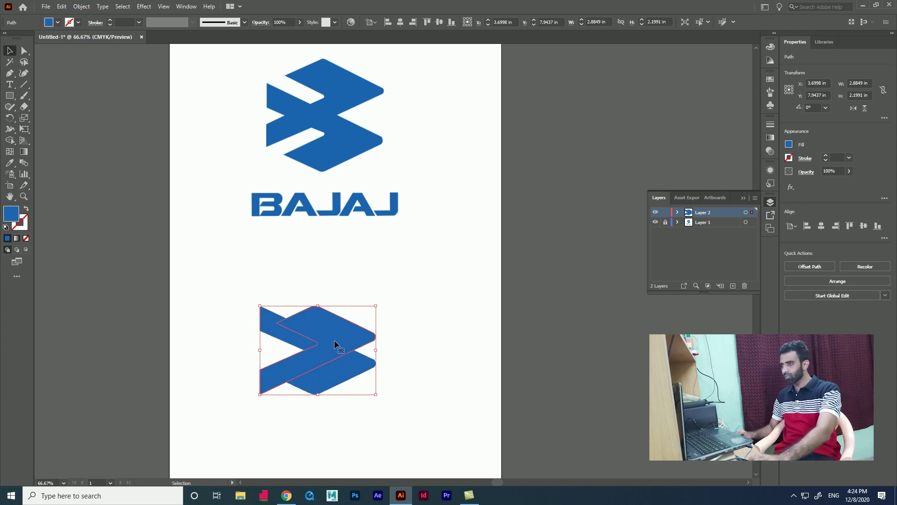
Move the flipped copy up so it joins the original chevron.
{"action": "left_click_drag", "start_coordinate": [335, 344], "coordinate": [337, 317]}
{"action": "left_click", "coordinate": [417, 328]}
{"action": "scroll", "coordinate": [402, 194], "scroll_direction": "down", "scroll_amount": 2}
{"action": "scroll", "coordinate": [385, 269], "scroll_direction": "up", "scroll_amount": 2}
{"action": "left_click_drag", "start_coordinate": [423, 202], "coordinate": [243, 323]}
{"action": "left_click_drag", "start_coordinate": [381, 290], "coordinate": [382, 261]}
{"action": "left_click", "coordinate": [467, 293]}
{"action": "scroll", "coordinate": [370, 276], "scroll_direction": "down", "scroll_amount": 2}
{"action": "scroll", "coordinate": [370, 278], "scroll_direction": "up", "scroll_amount": 1}
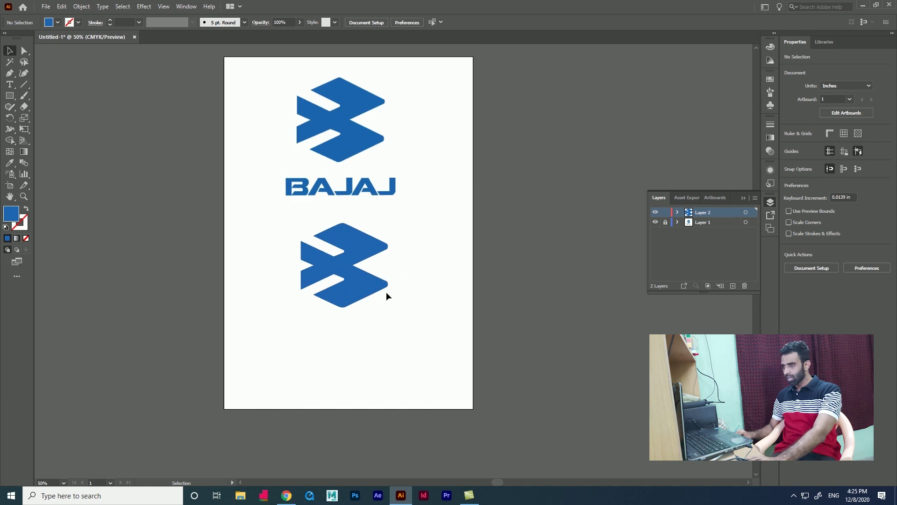
{"action": "scroll", "coordinate": [411, 285], "scroll_direction": "up", "scroll_amount": 1}
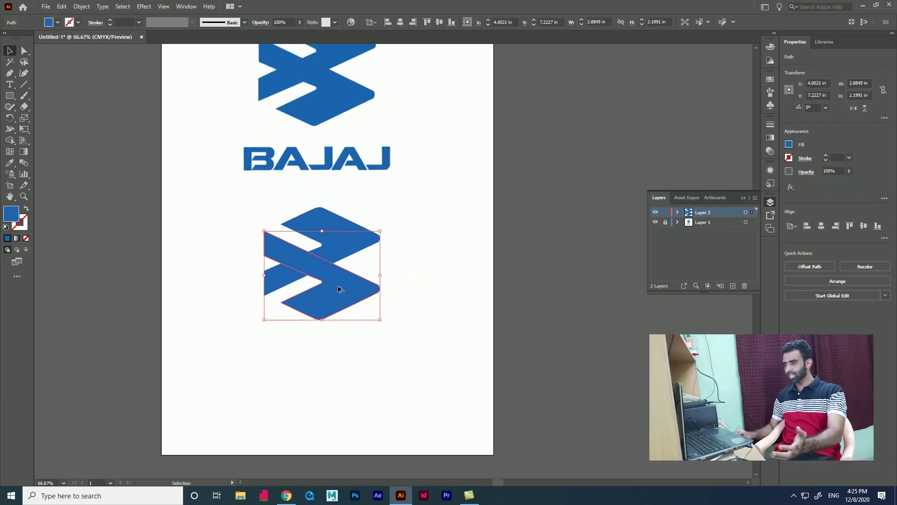
Duplicate a chevron below the symbol and shift the middle symbol higher up the page.
{"action": "left_click_drag", "start_coordinate": [337, 285], "coordinate": [335, 399]}
{"action": "scroll", "coordinate": [365, 222], "scroll_direction": "down", "scroll_amount": 1}
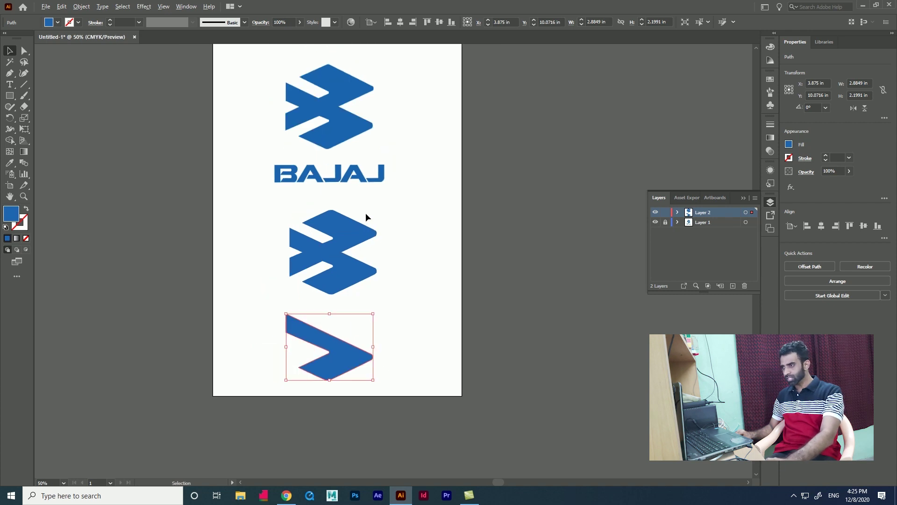
{"action": "scroll", "coordinate": [368, 236], "scroll_direction": "up", "scroll_amount": 1}
{"action": "left_click_drag", "start_coordinate": [396, 309], "coordinate": [260, 204]}
{"action": "left_click_drag", "start_coordinate": [327, 278], "coordinate": [327, 252]}
{"action": "left_click_drag", "start_coordinate": [334, 394], "coordinate": [338, 404]}
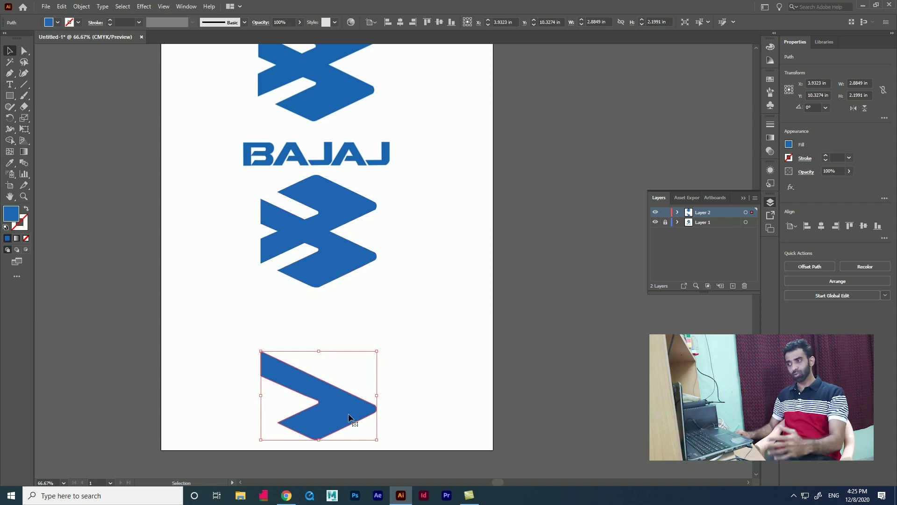
Duplicate the bottom chevron, reflect it across the horizontal axis, and fit it against the original.
{"action": "left_click_drag", "start_coordinate": [338, 410], "coordinate": [342, 371]}
{"action": "right_click", "coordinate": [340, 366]}
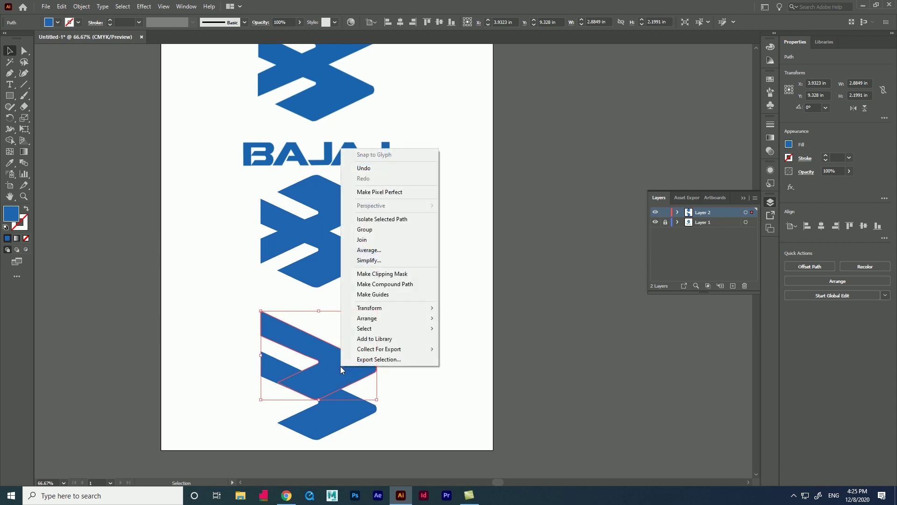
{"action": "mouse_move", "coordinate": [406, 308]}
{"action": "left_click", "coordinate": [469, 343]}
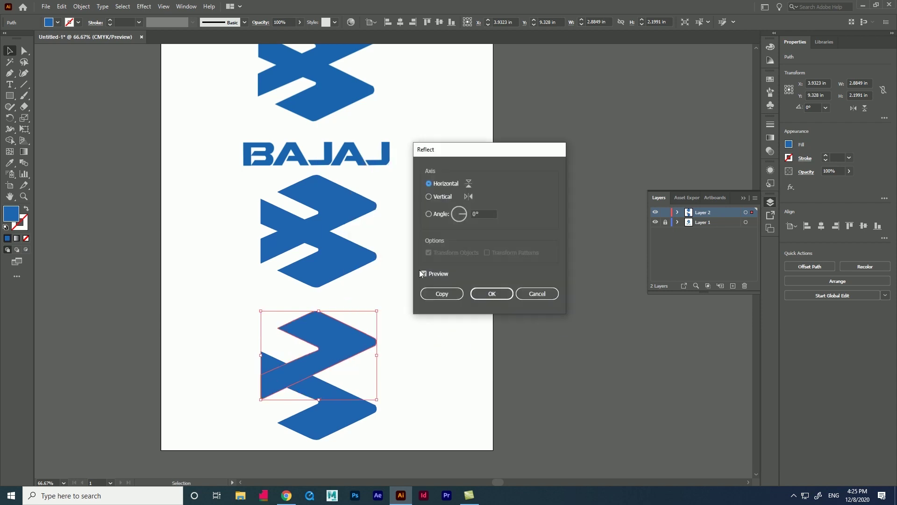
{"action": "left_click", "coordinate": [438, 197]}
{"action": "left_click", "coordinate": [440, 185]}
{"action": "left_click", "coordinate": [492, 303]}
{"action": "left_click_drag", "start_coordinate": [342, 353], "coordinate": [342, 362]}
{"action": "left_click", "coordinate": [419, 369]}
{"action": "key", "text": "ctrl+minus"}
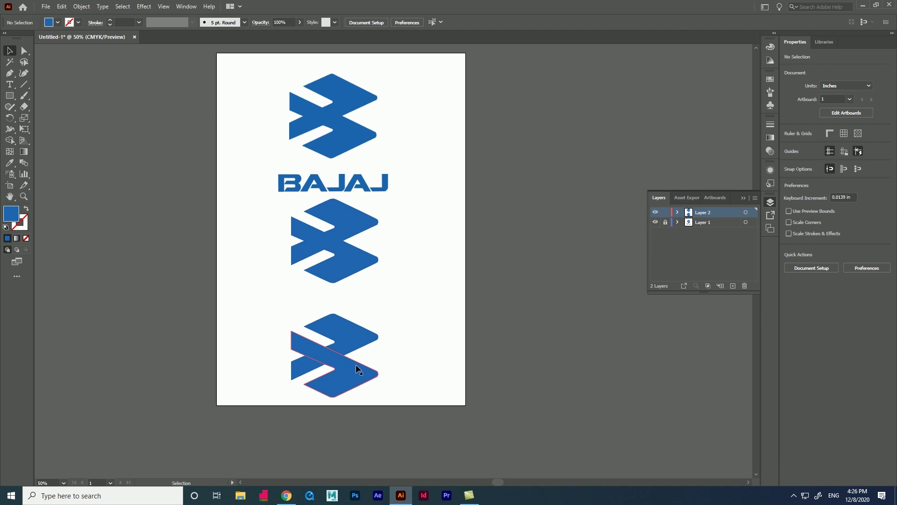
{"action": "scroll", "coordinate": [381, 335], "scroll_direction": "down", "scroll_amount": 1}
{"action": "scroll", "coordinate": [365, 268], "scroll_direction": "up", "scroll_amount": 1}
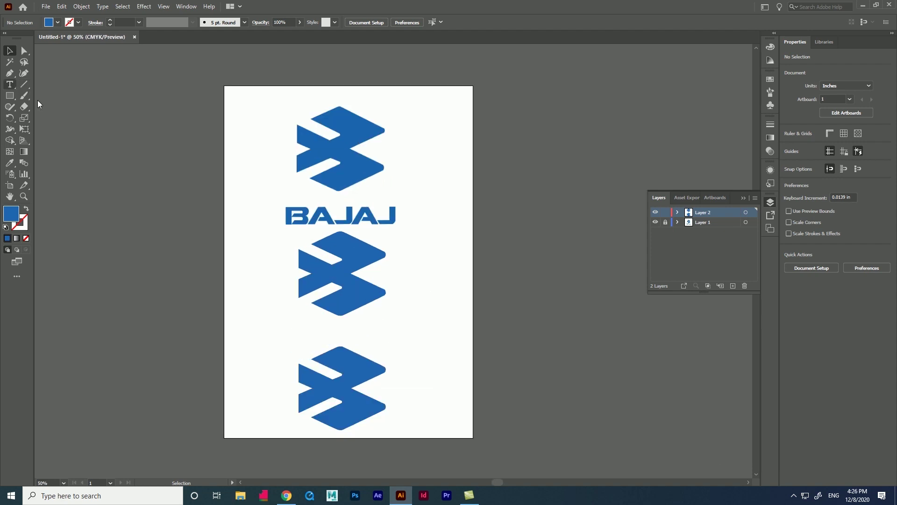
Add a BAJAJ text line below the middle symbol and size it to 94 pt.
{"action": "left_click", "coordinate": [293, 323]}
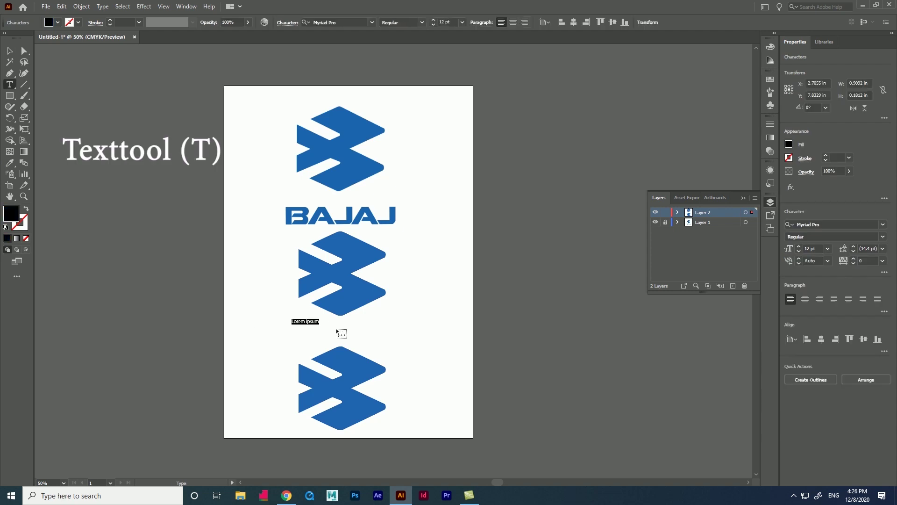
{"action": "type", "text": "BAJAJ"}
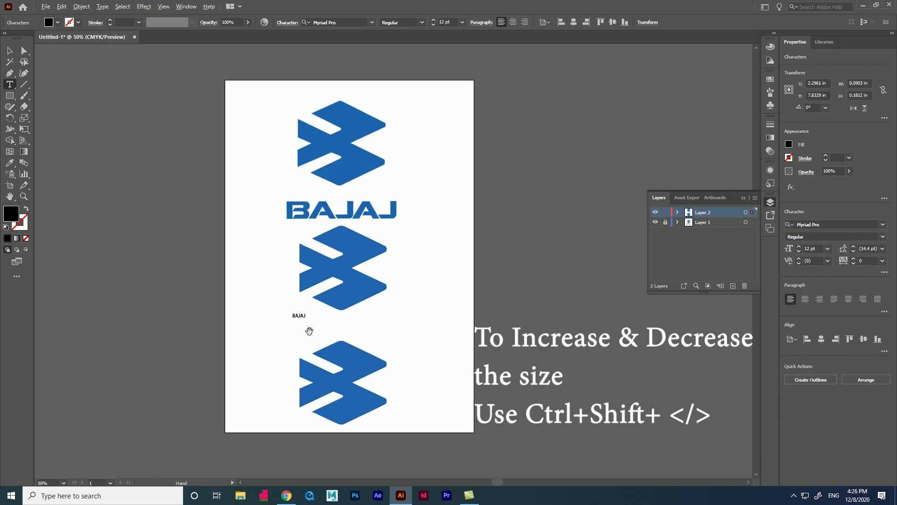
{"action": "key", "text": "ctrl+a"}
{"action": "key", "text": "ctrl"}
{"action": "key", "text": "ctrl+shift+period"}
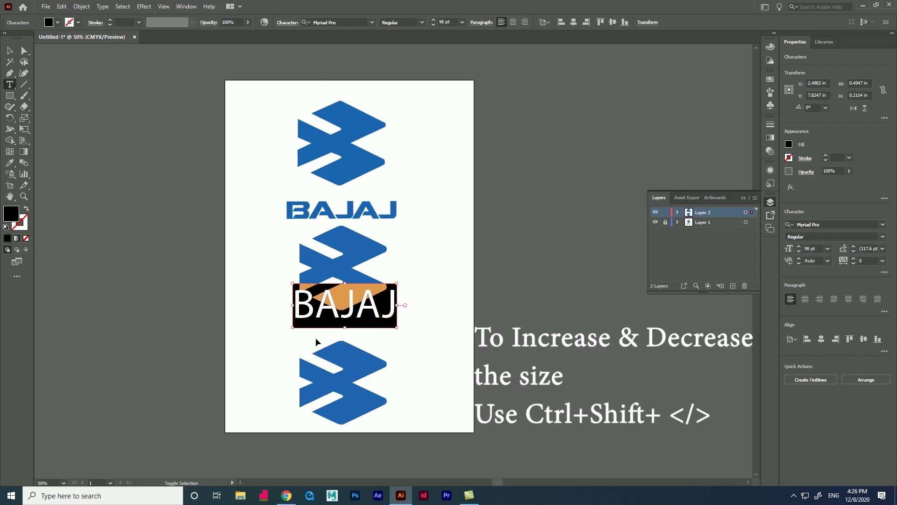
{"action": "key", "text": "ctrl+shift+comma"}
{"action": "key", "text": "ctrl+shift+comma"}
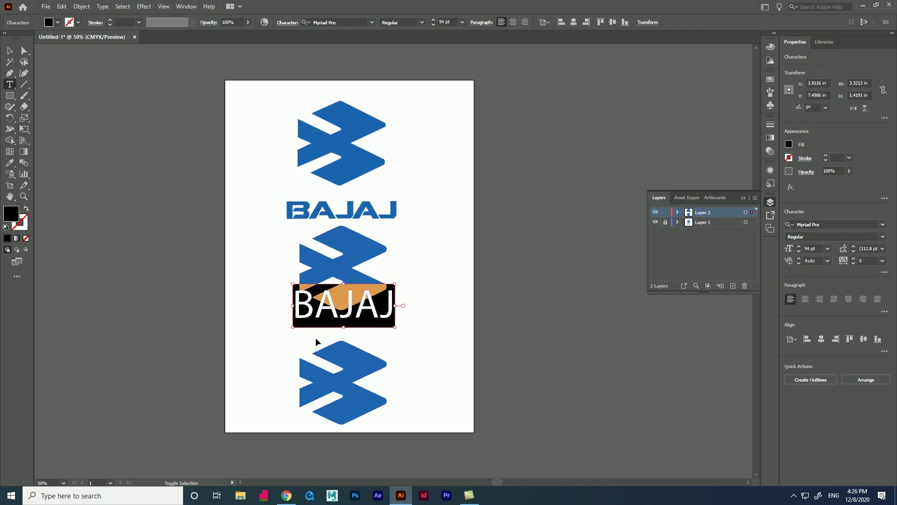
{"action": "key", "text": "ctrl+shift+comma"}
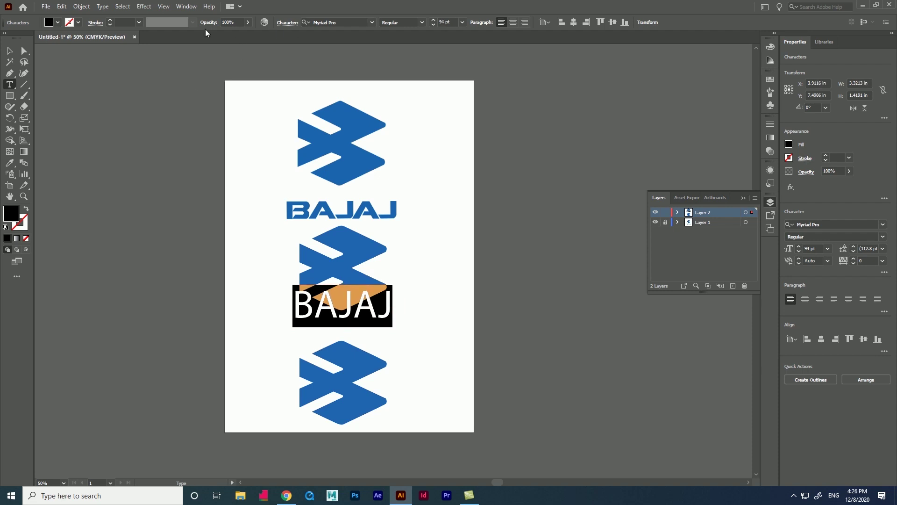
{"action": "left_click", "coordinate": [286, 22]}
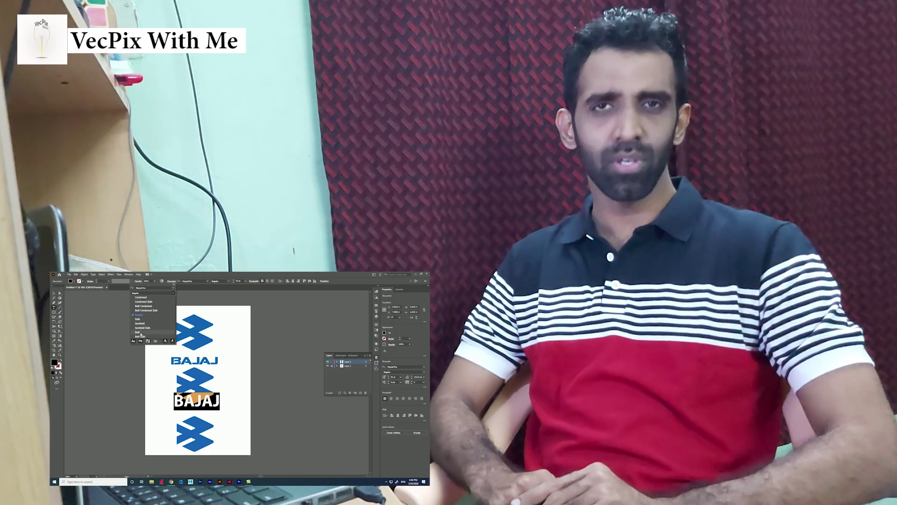
Make the BAJAJ text bold and nudge it slightly lower beneath the symbol.
{"action": "left_click", "coordinate": [137, 331]}
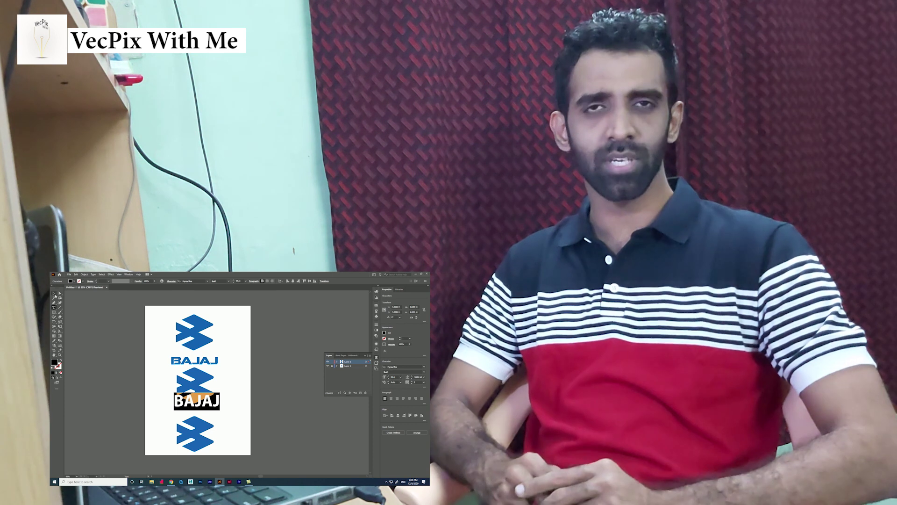
{"action": "key", "text": "Escape"}
{"action": "left_click_drag", "start_coordinate": [199, 411], "coordinate": [200, 412]}
Recolour the text with the blue sampled from the upper BAJAJ wordmark.
{"action": "left_click", "coordinate": [191, 359]}
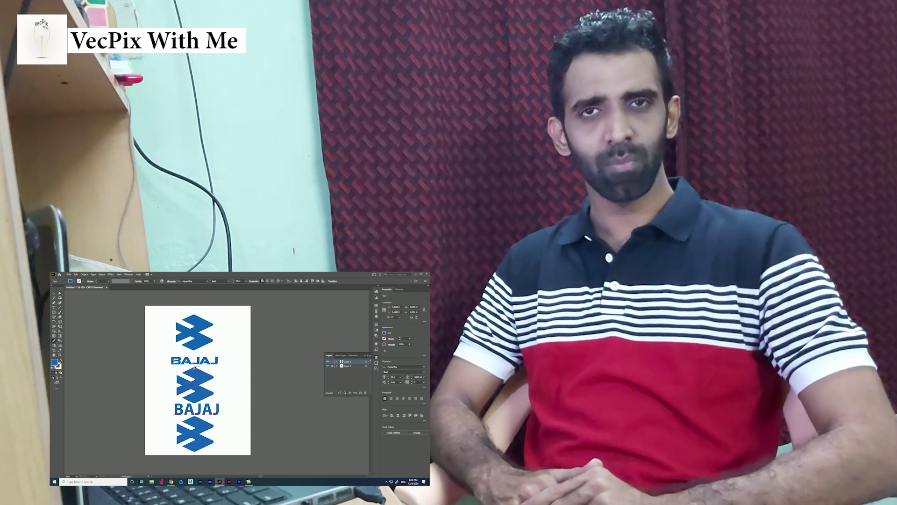
{"action": "left_click", "coordinate": [54, 293]}
{"action": "left_click", "coordinate": [261, 428]}
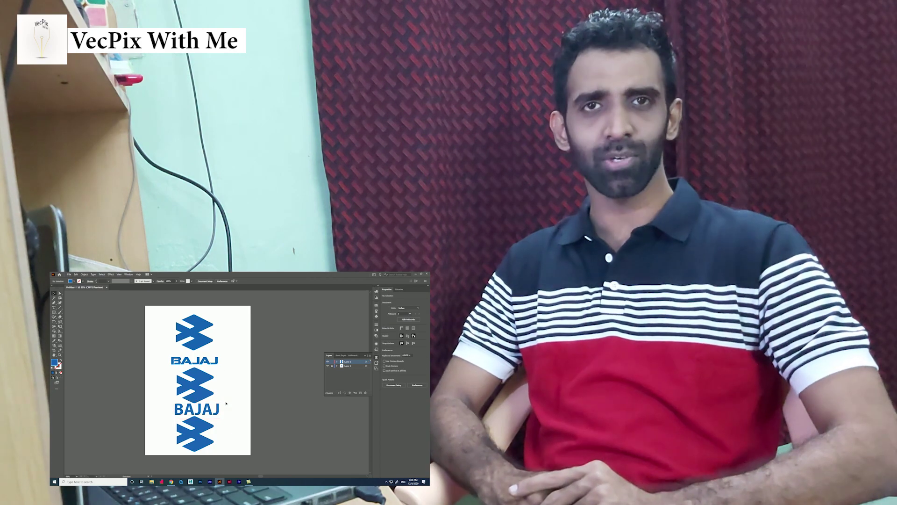